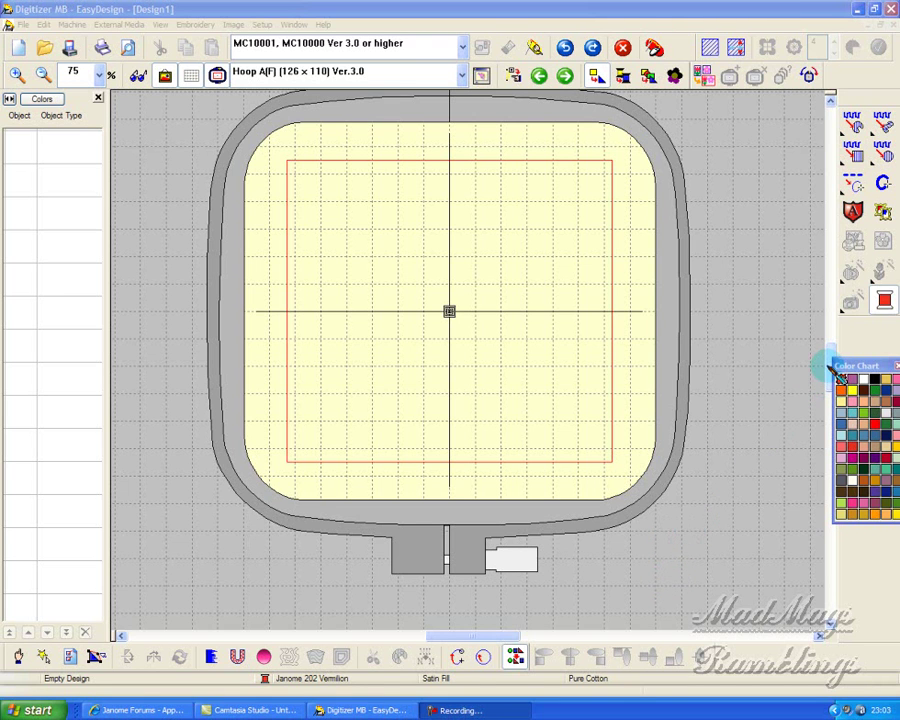
# Check the machine settings, keeping the current model and Hoop A(F) 126 x 110
pyautogui.scroll(2, 838, 368)
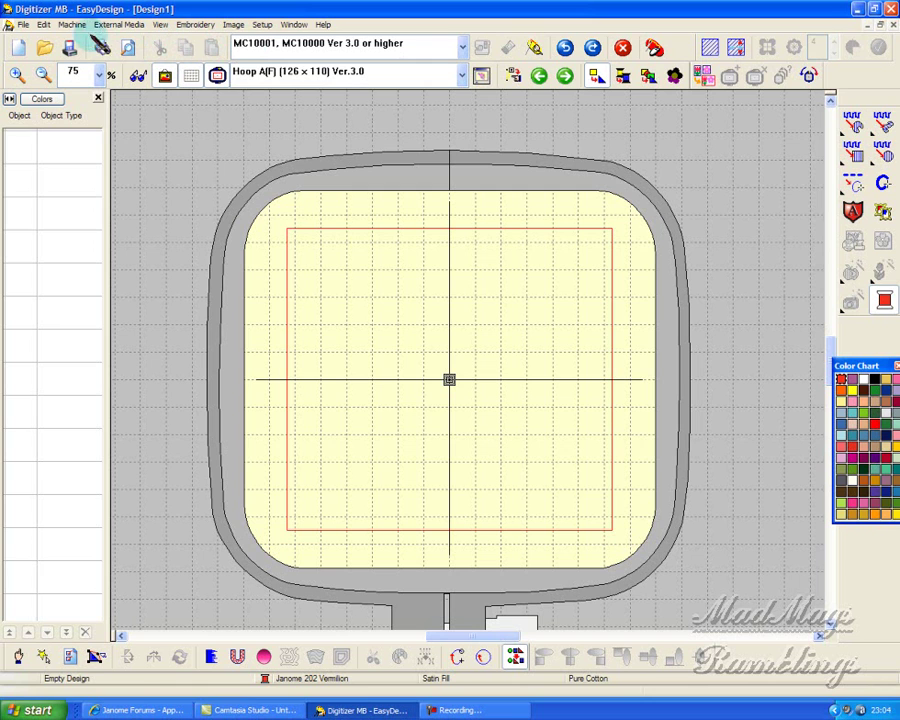
pyautogui.click(71, 24)
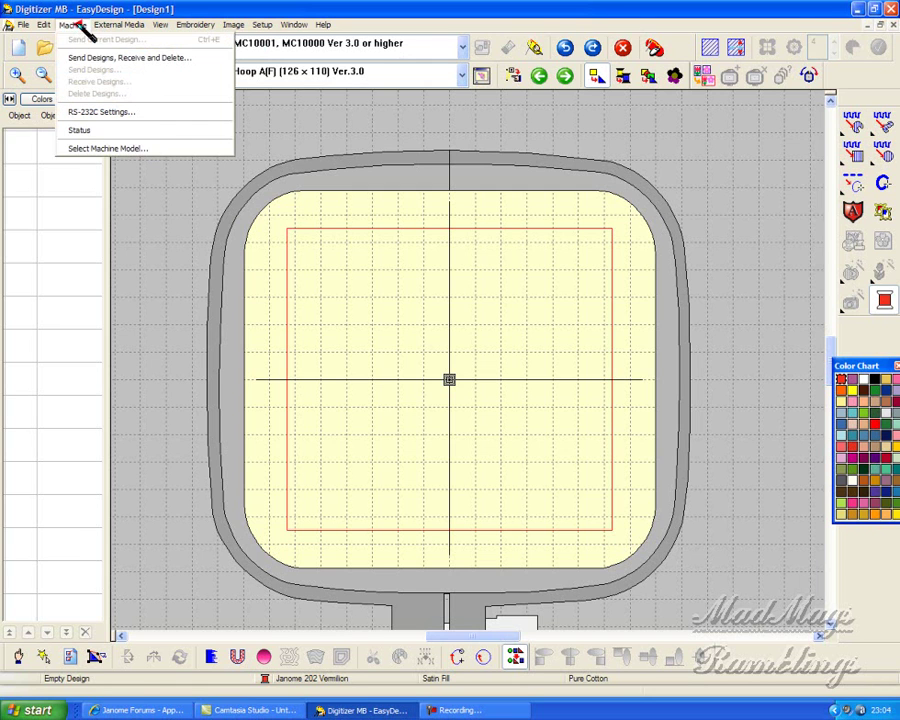
pyautogui.click(80, 148)
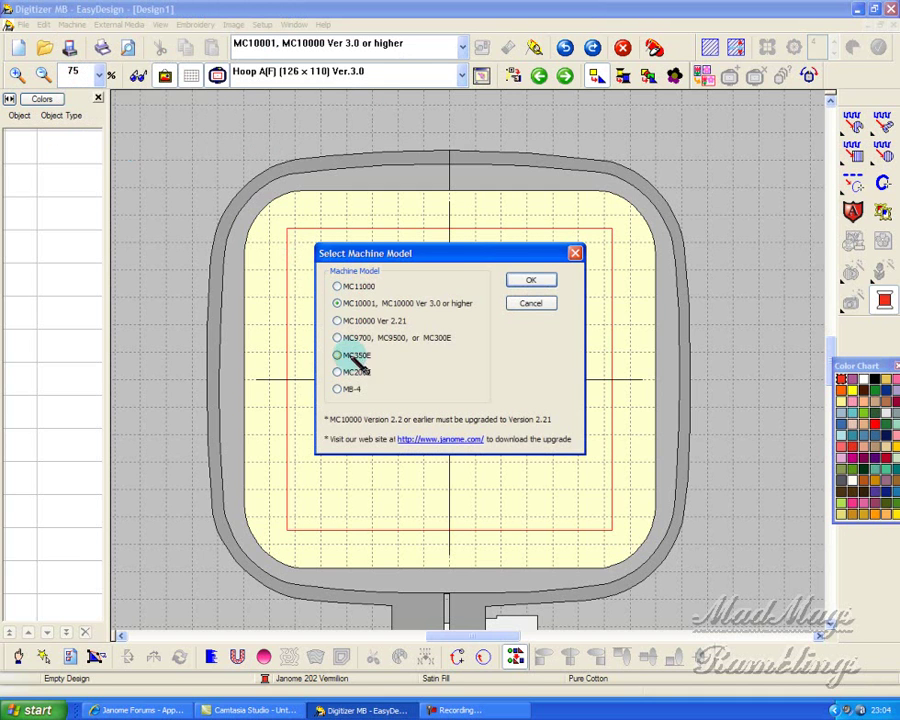
pyautogui.click(524, 305)
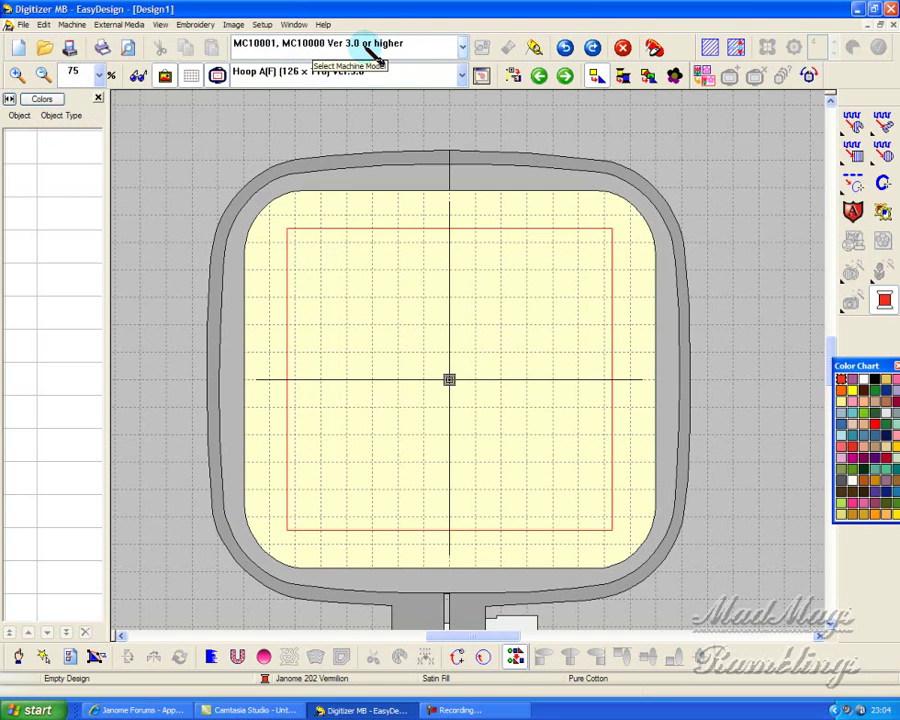
pyautogui.click(462, 44)
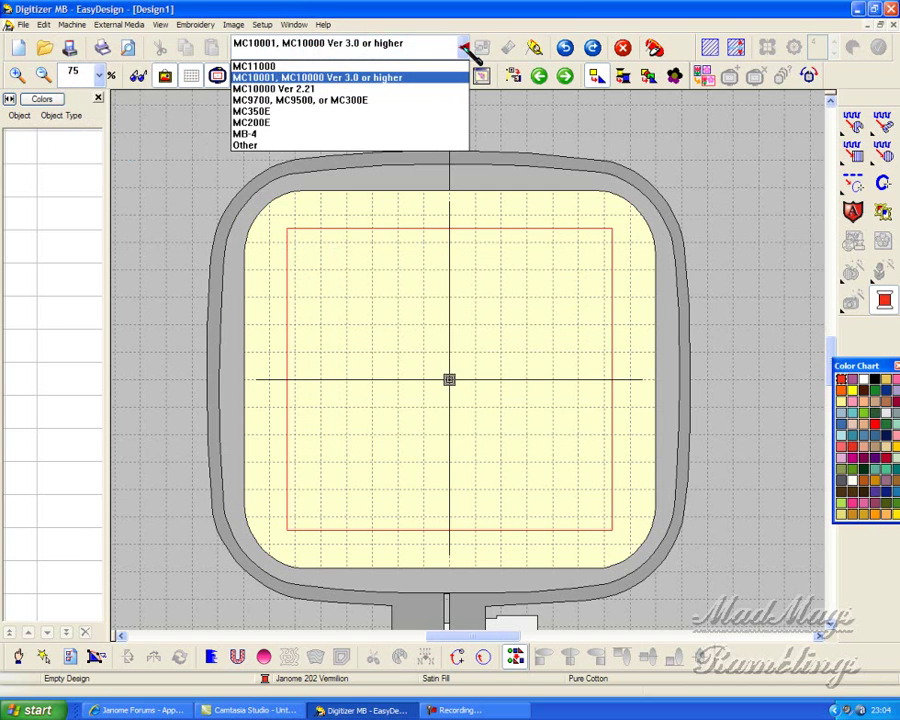
pyautogui.click(363, 79)
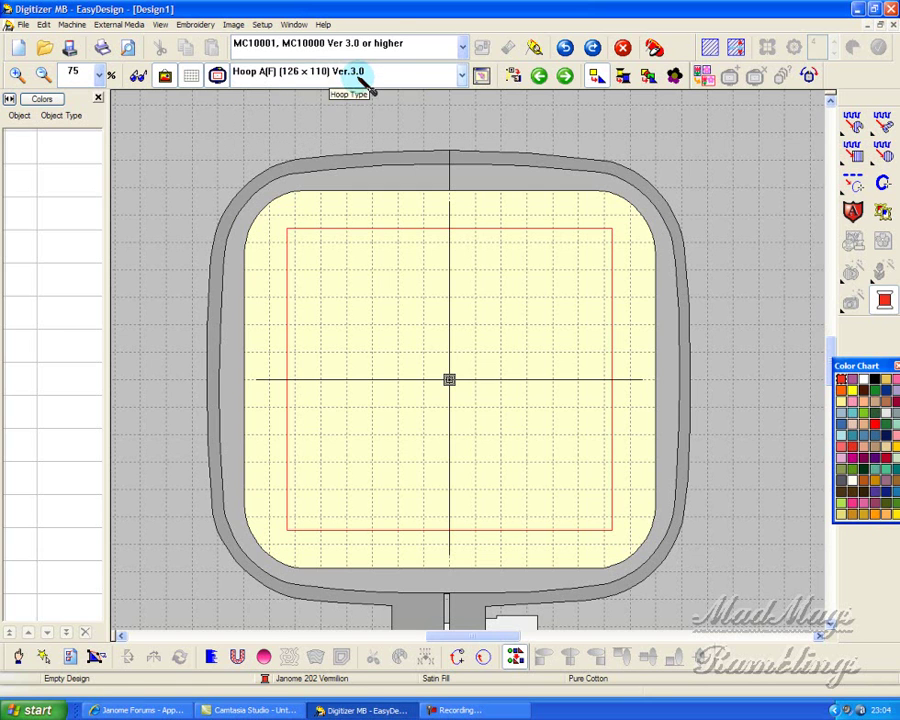
pyautogui.click(465, 75)
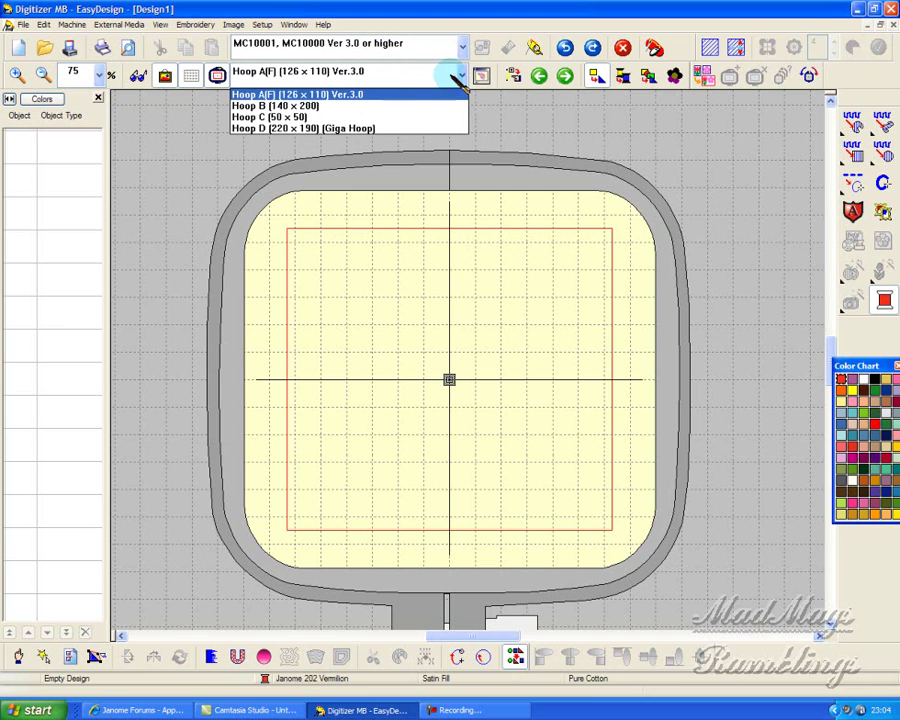
pyautogui.click(405, 95)
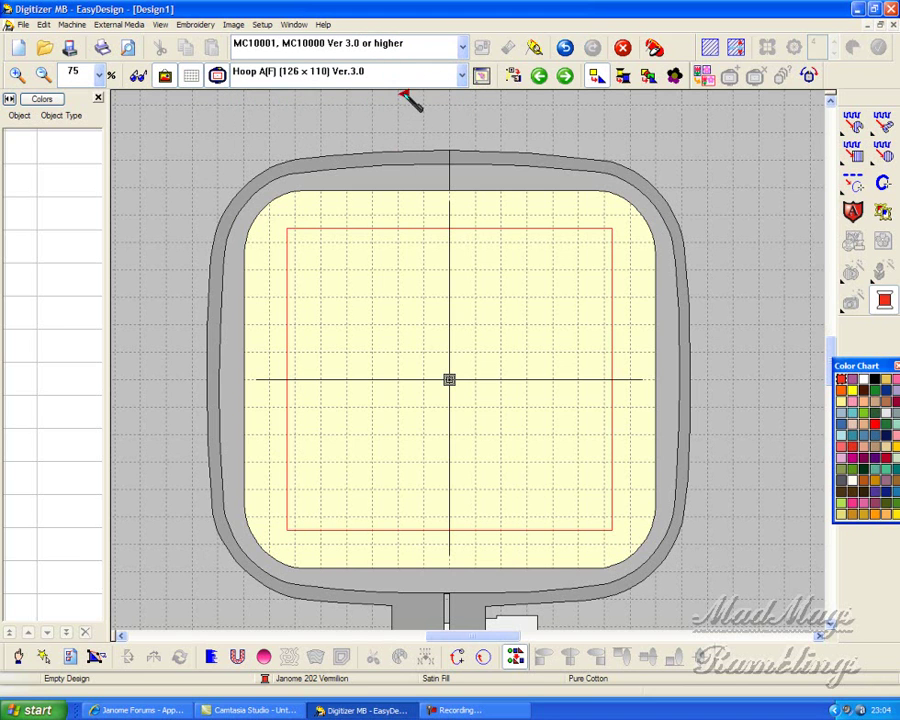
# Insert the ladybird picture from file, picking it in thumbnail view, centred in the hoop
pyautogui.click(238, 25)
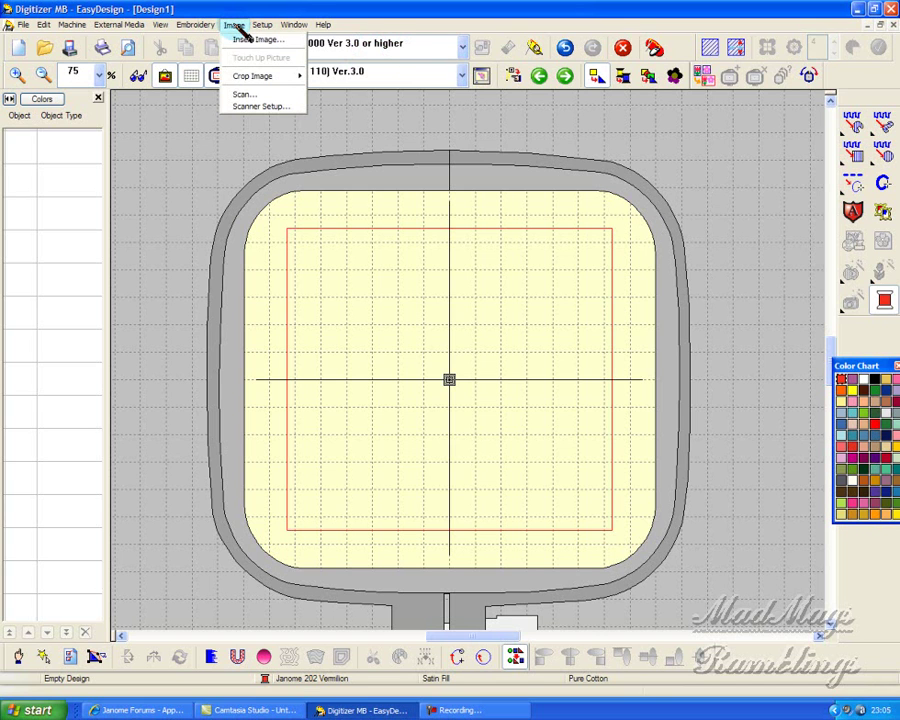
pyautogui.click(243, 40)
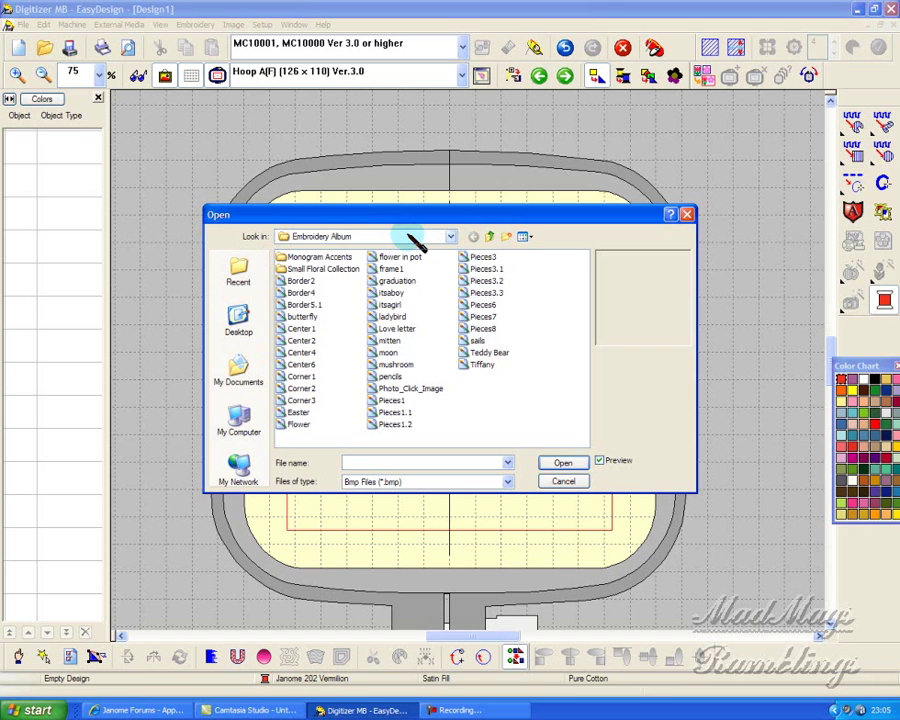
pyautogui.click(522, 236)
pyautogui.click(540, 252)
pyautogui.click(497, 390)
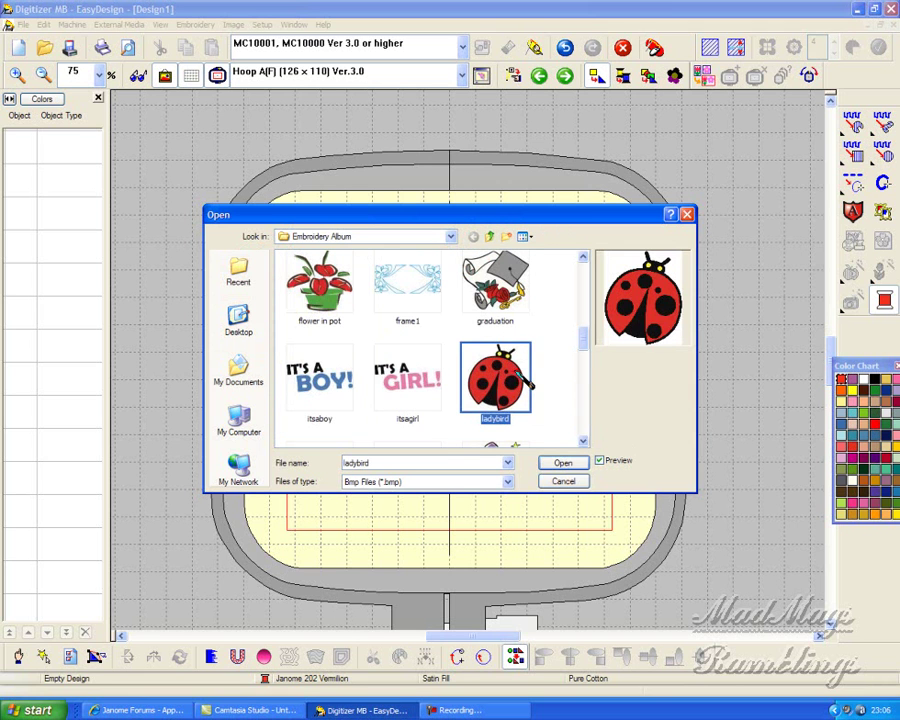
pyautogui.click(563, 463)
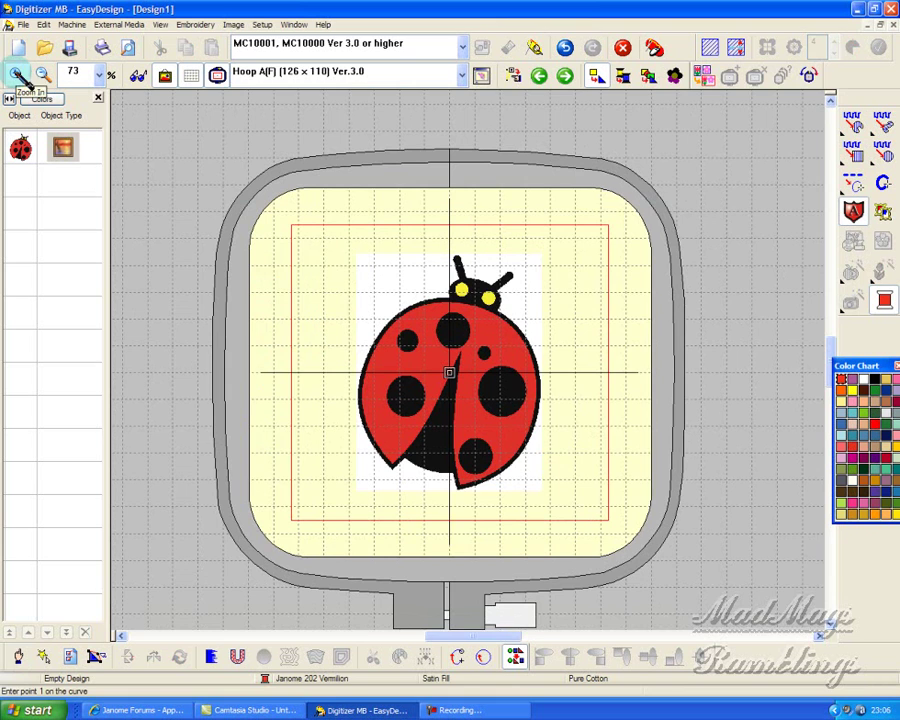
# Zoom in to 147% so the ladybird picture fills the work area
pyautogui.click(18, 75)
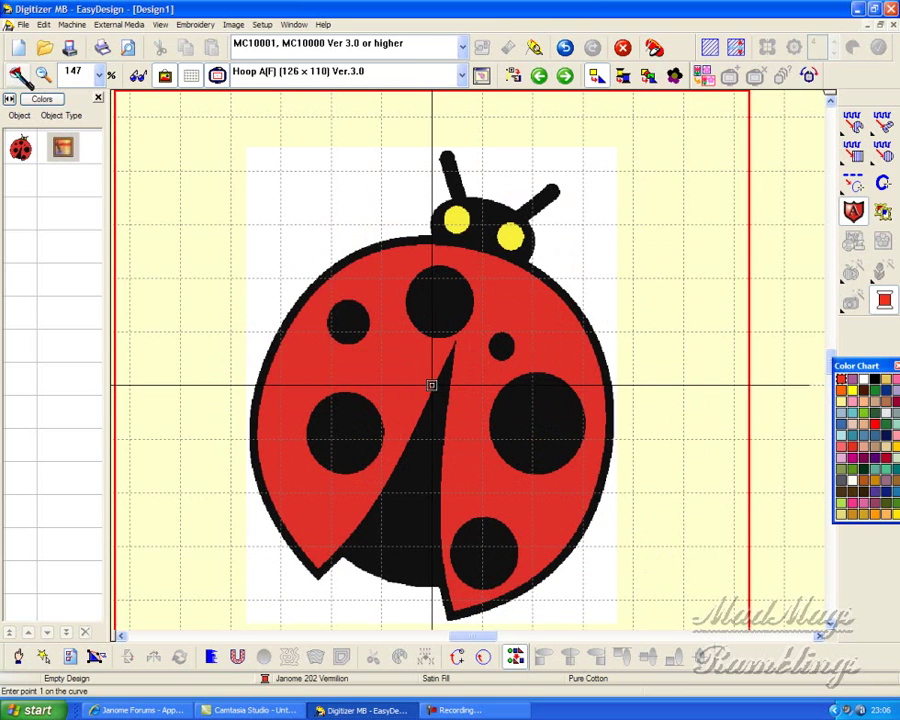
# Trace the outline from the ladybird's head down the left wing edge to its lower tip
pyautogui.click(477, 245)
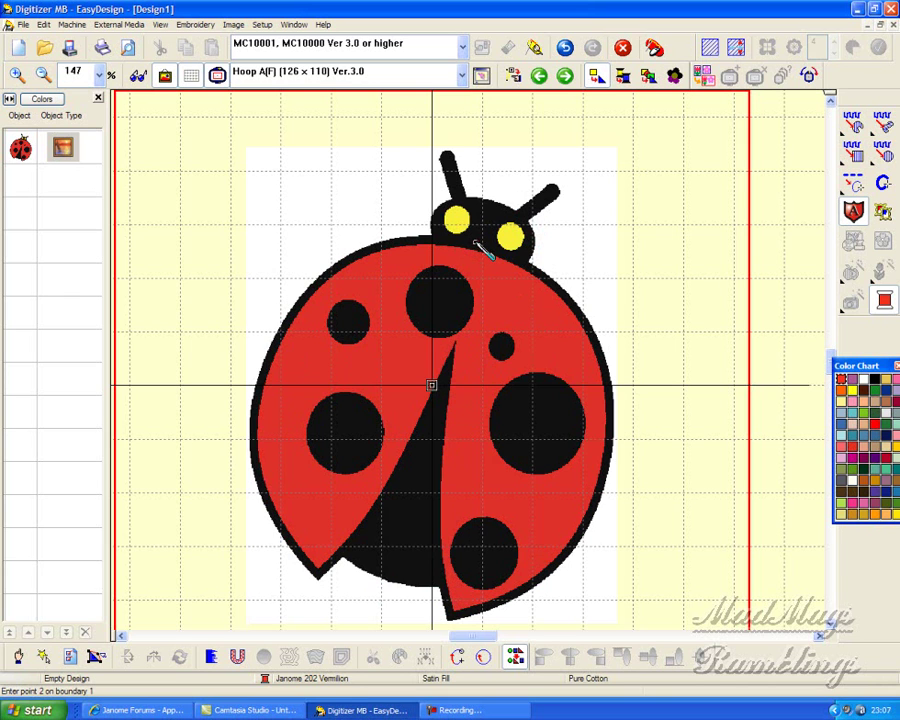
pyautogui.click(407, 243)
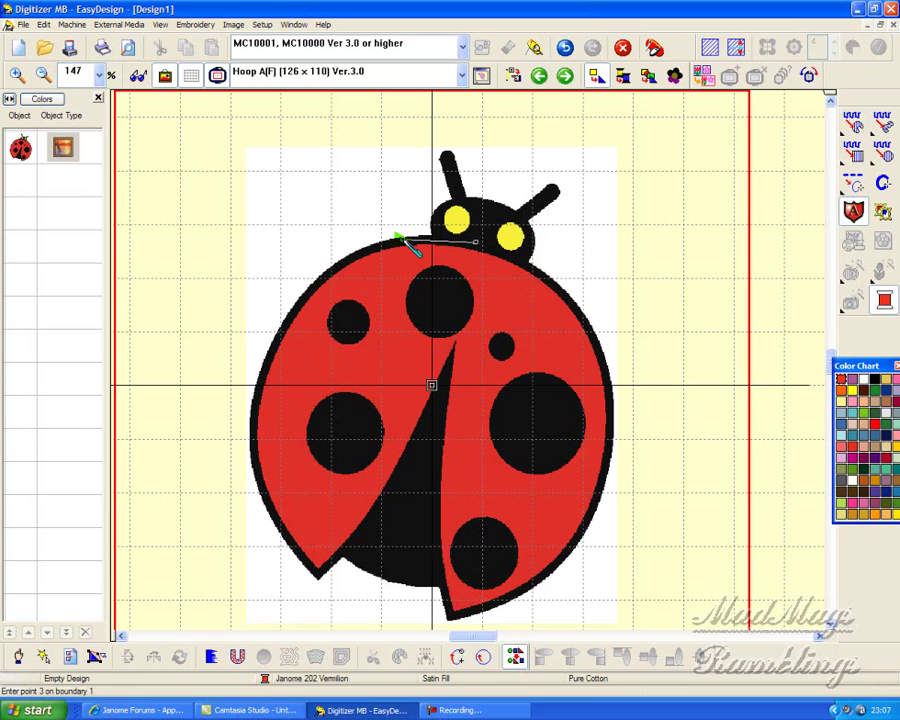
pyautogui.click(325, 273)
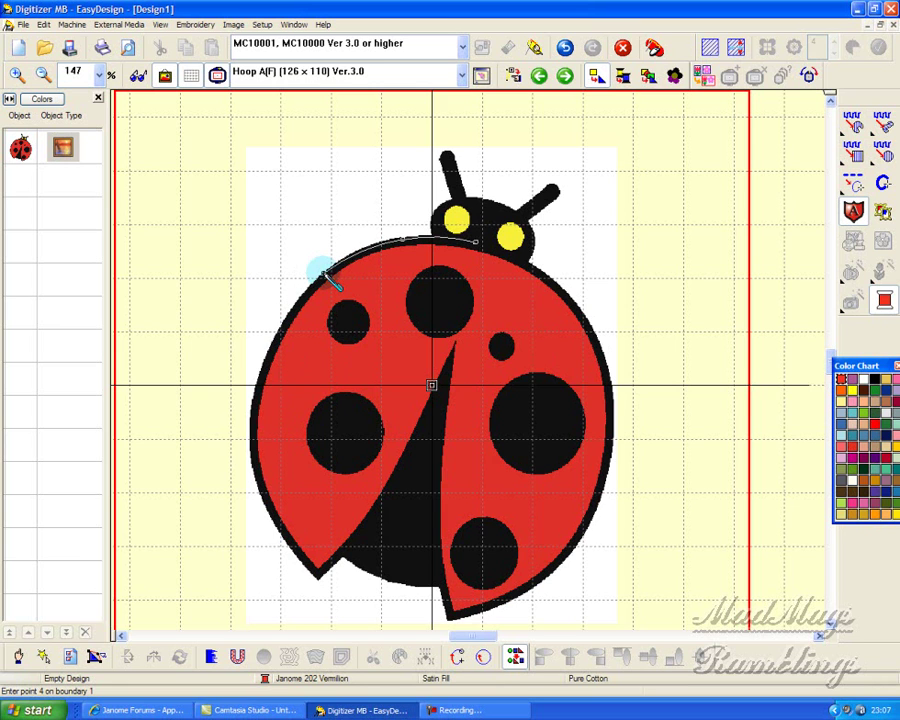
pyautogui.click(265, 359)
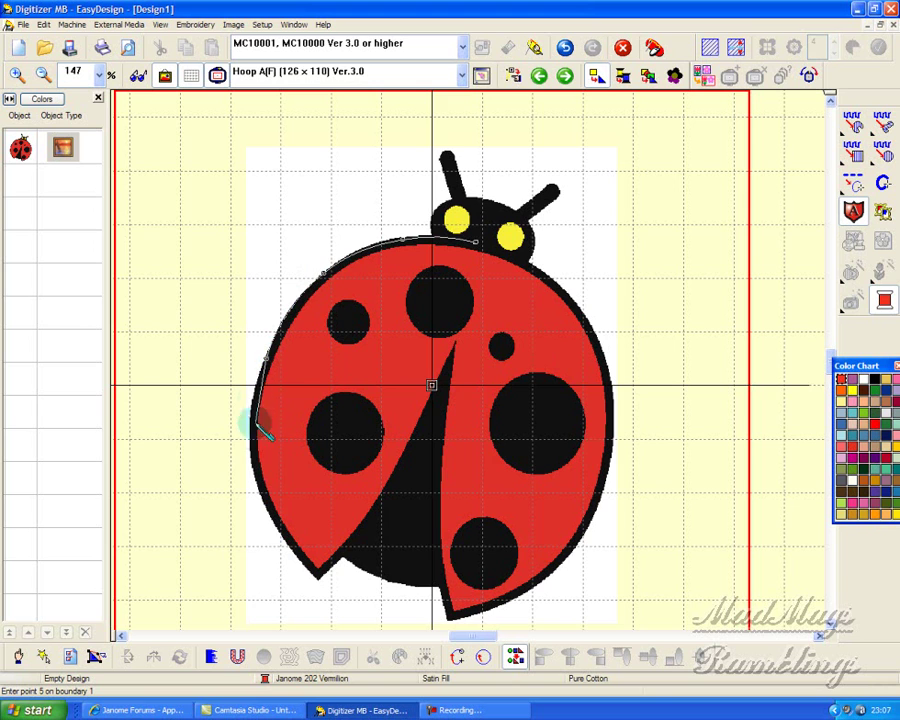
pyautogui.click(257, 451)
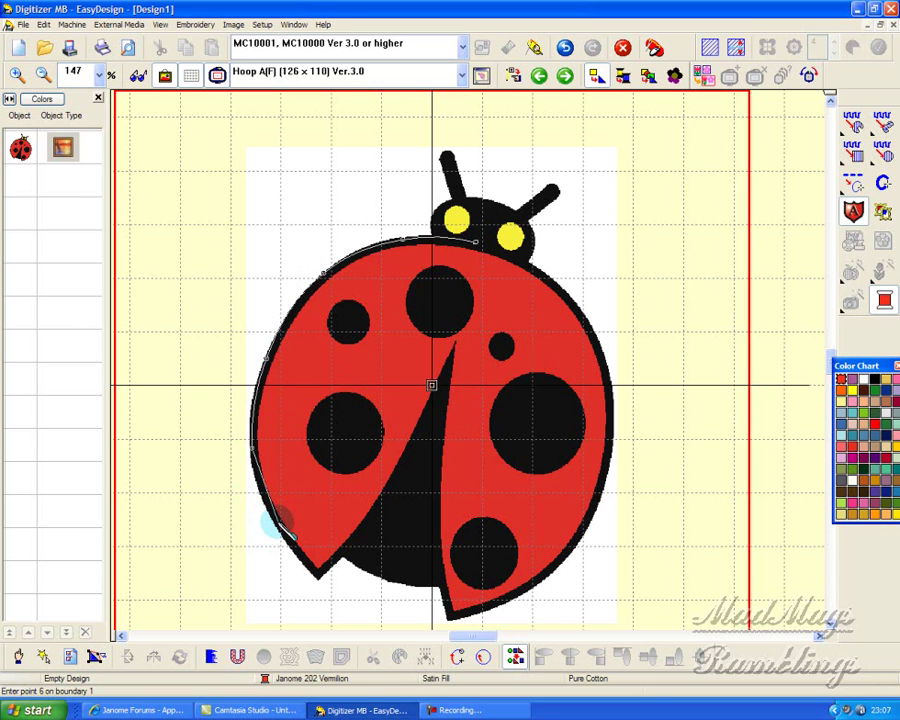
pyautogui.click(269, 527)
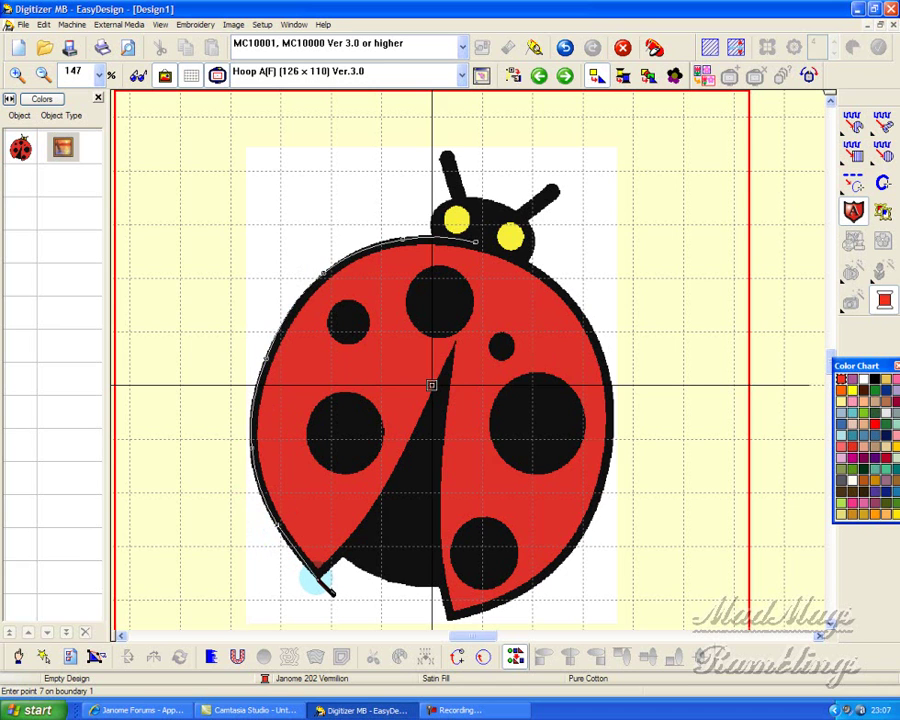
pyautogui.click(318, 578)
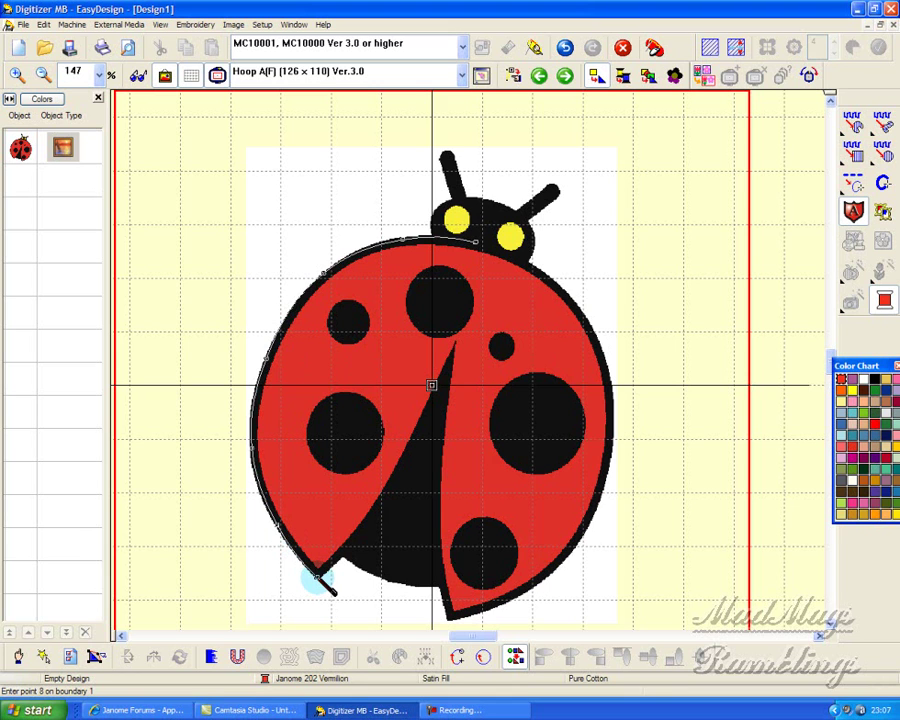
pyautogui.click(353, 531)
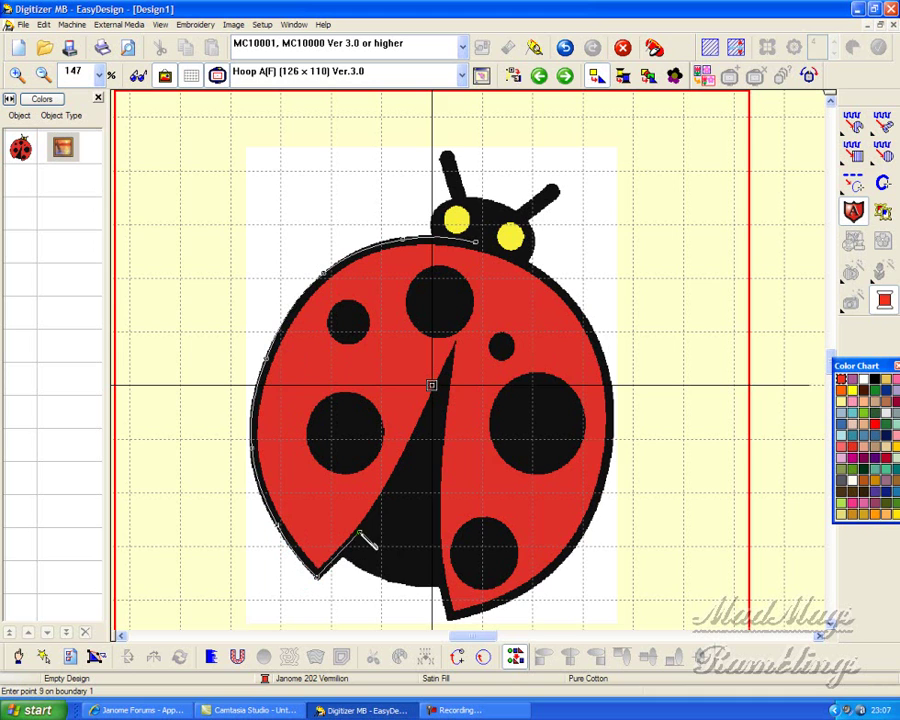
# Trace up the split between the wings and down the right wing's inner edge
pyautogui.click(411, 441)
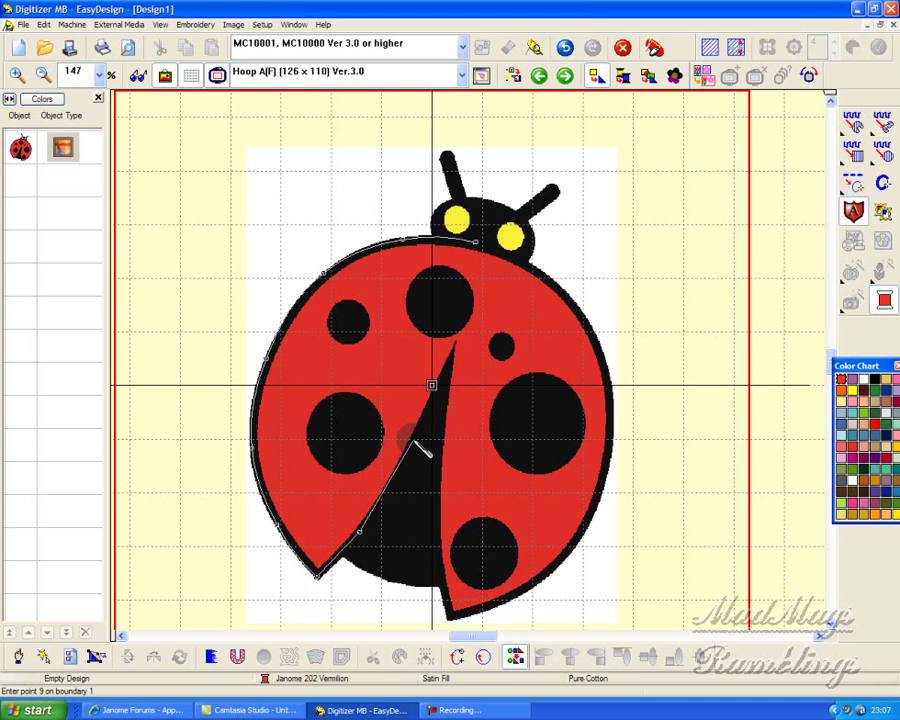
pyautogui.click(419, 445)
pyautogui.click(448, 362)
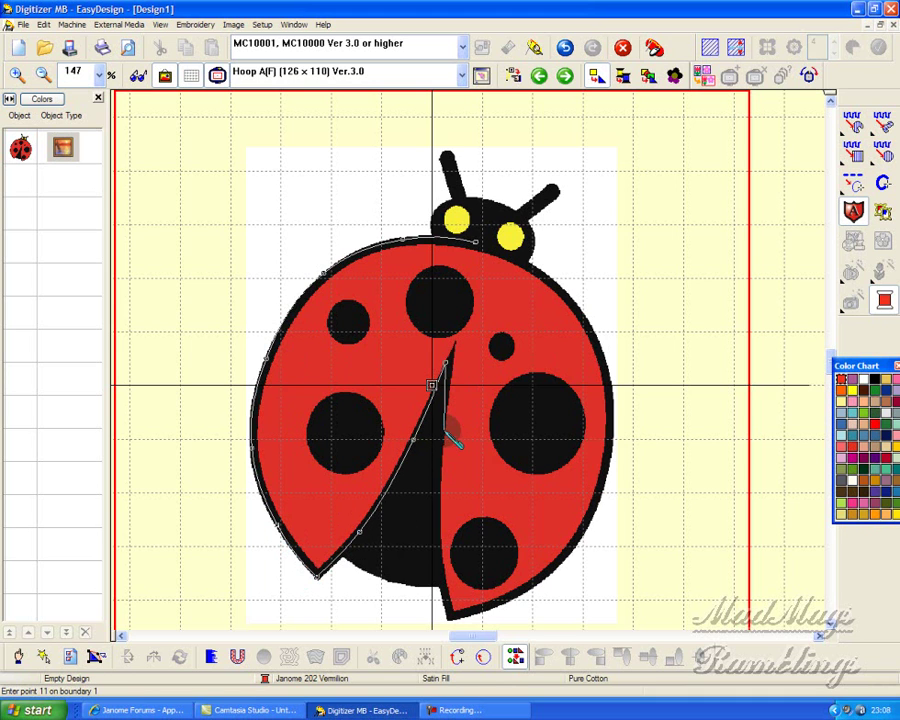
pyautogui.click(444, 352)
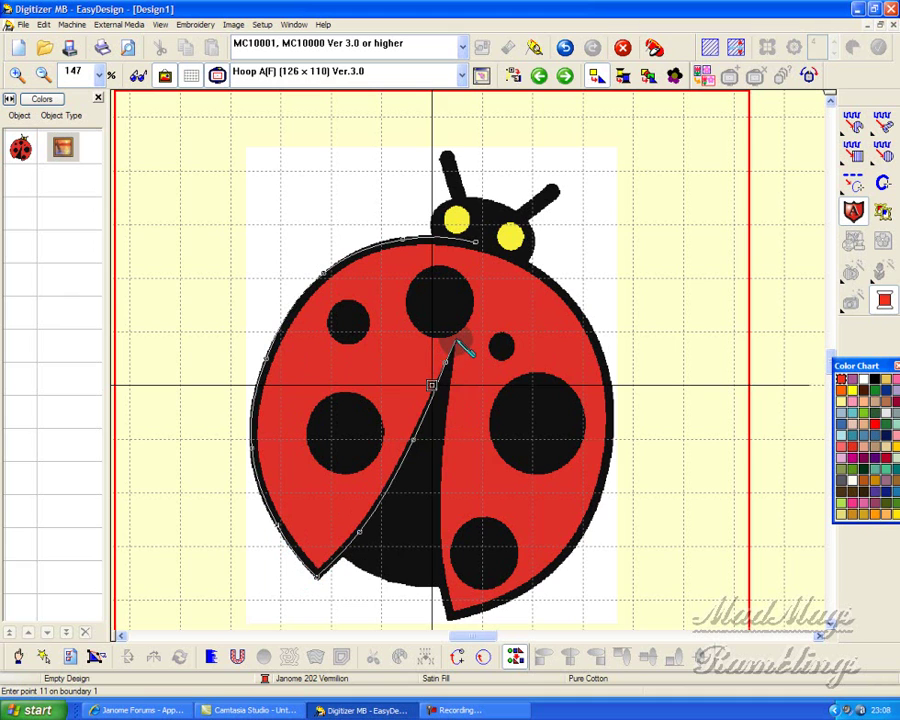
pyautogui.click(448, 426)
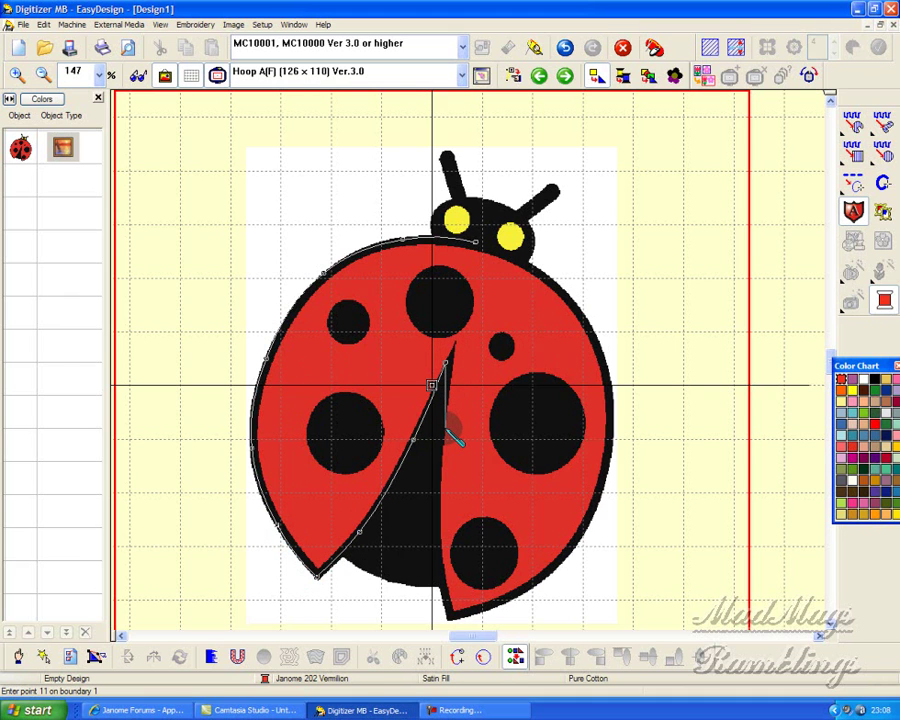
pyautogui.click(444, 428)
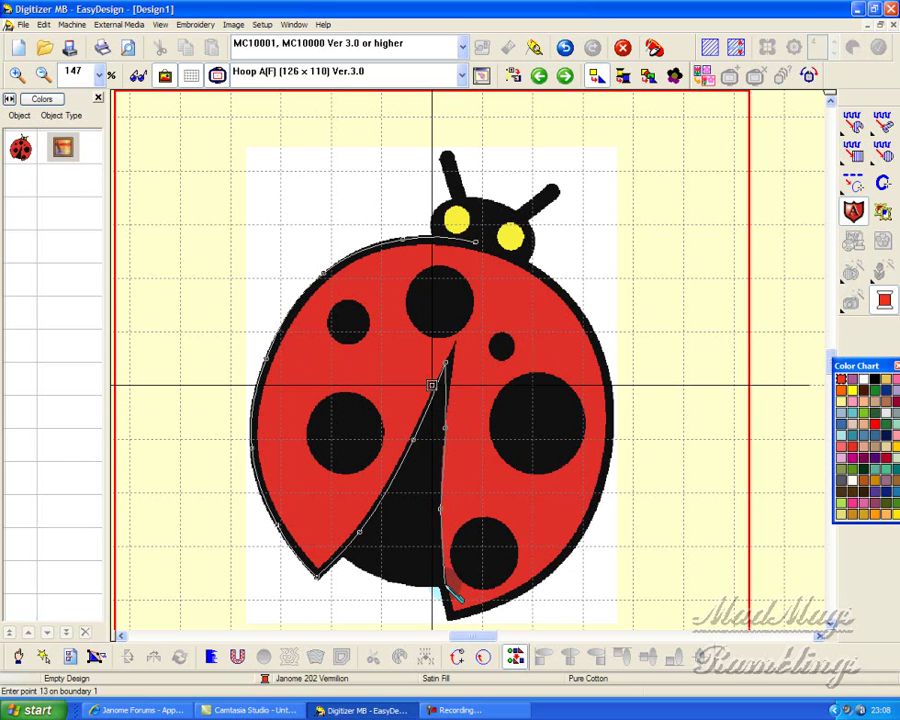
pyautogui.click(452, 600)
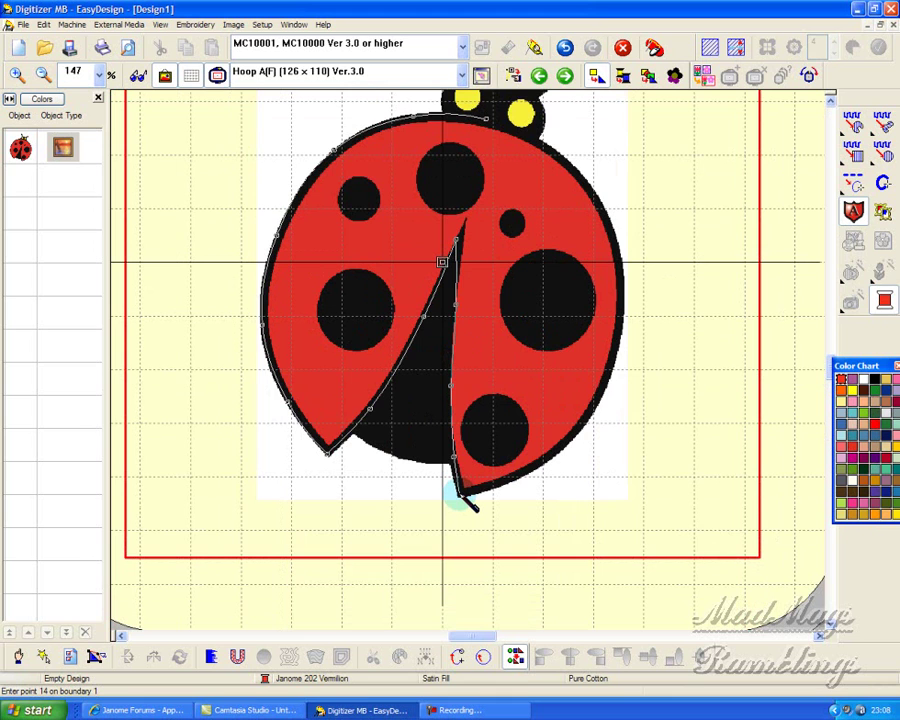
pyautogui.click(456, 491)
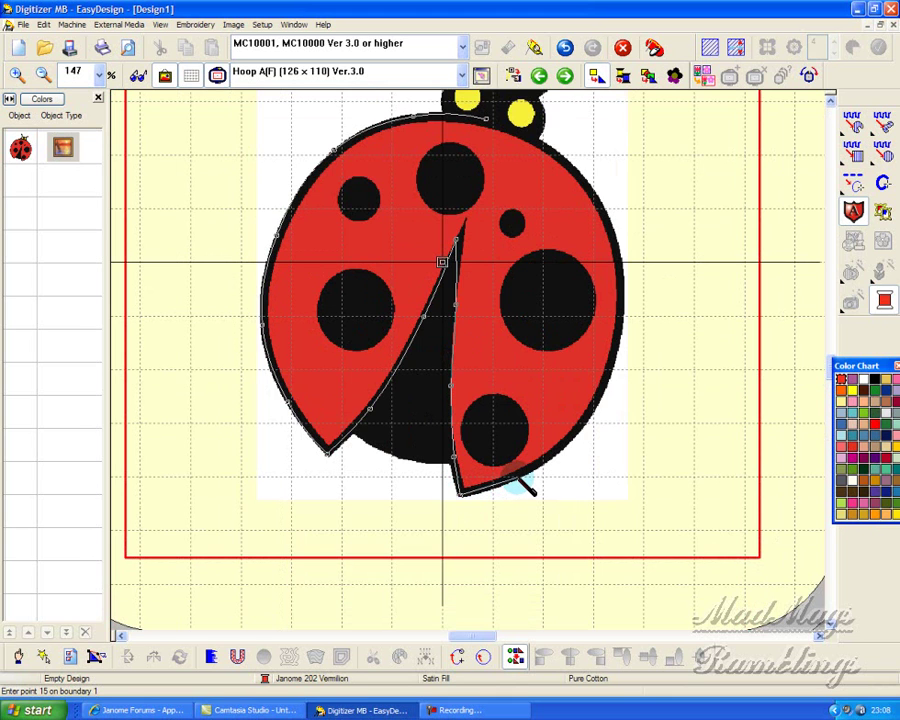
# Trace the right wing edge up to the top of the body and close boundary 1
pyautogui.click(516, 477)
pyautogui.click(608, 382)
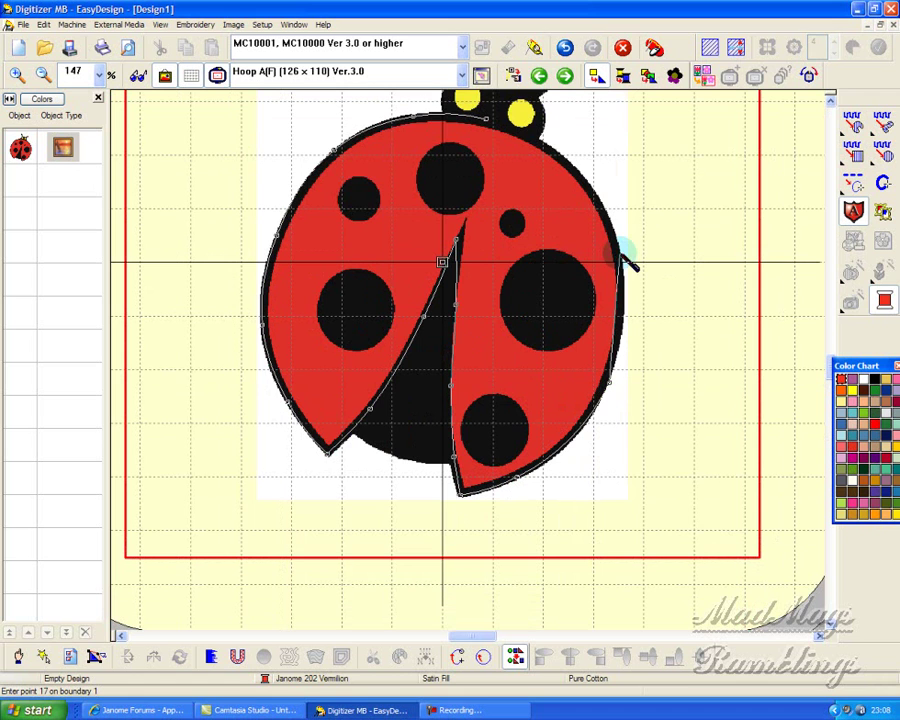
pyautogui.click(621, 255)
pyautogui.click(562, 155)
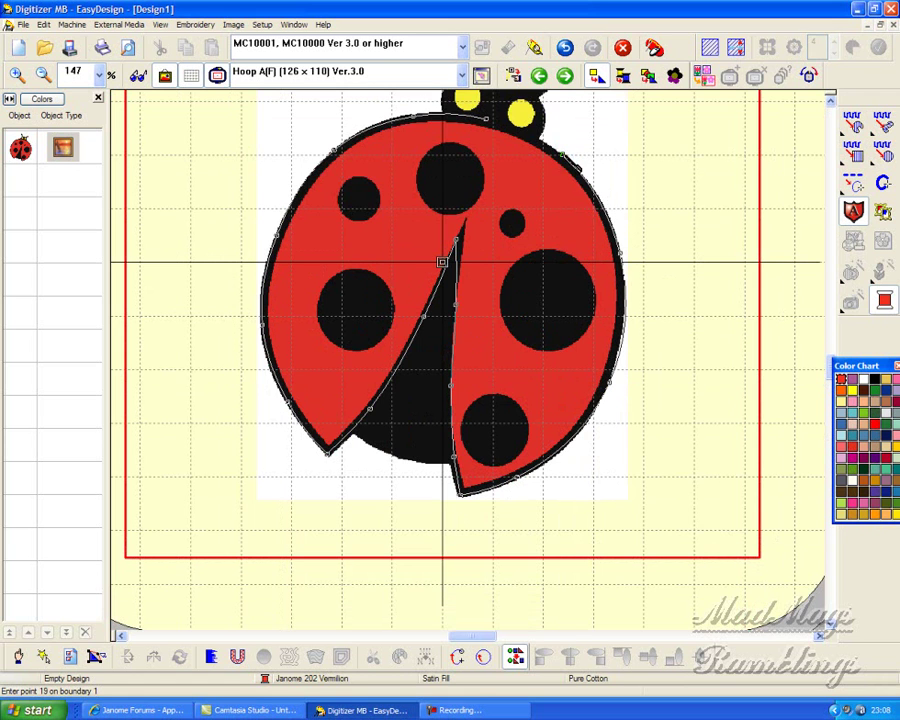
pyautogui.click(469, 241)
pyautogui.press('Return')
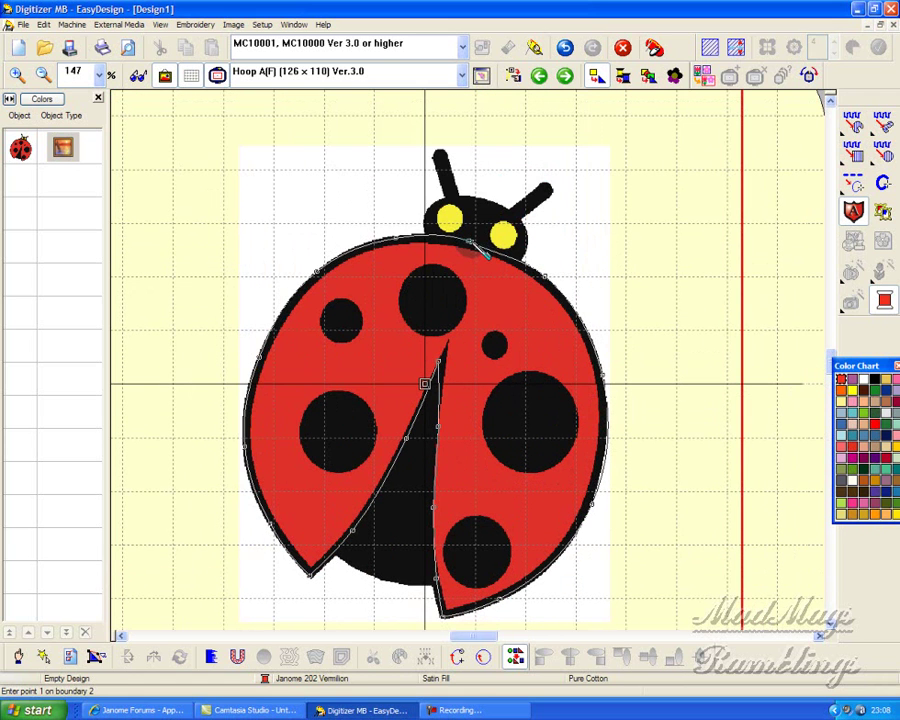
# Finish the outline as a Vermilion satin object and hide the ladybird backdrop picture
pyautogui.press('Return')
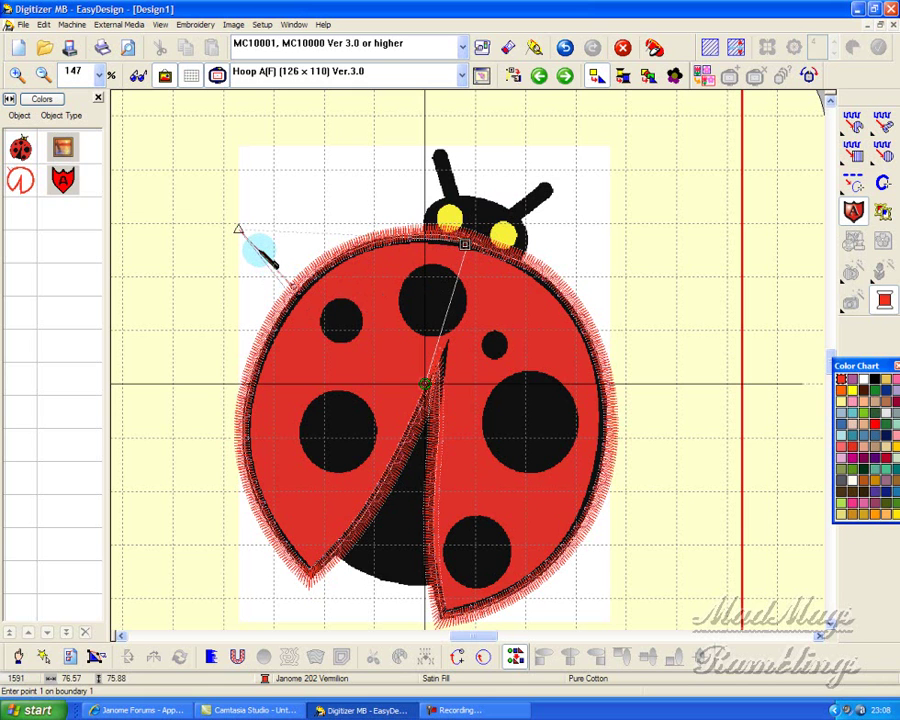
pyautogui.click(166, 78)
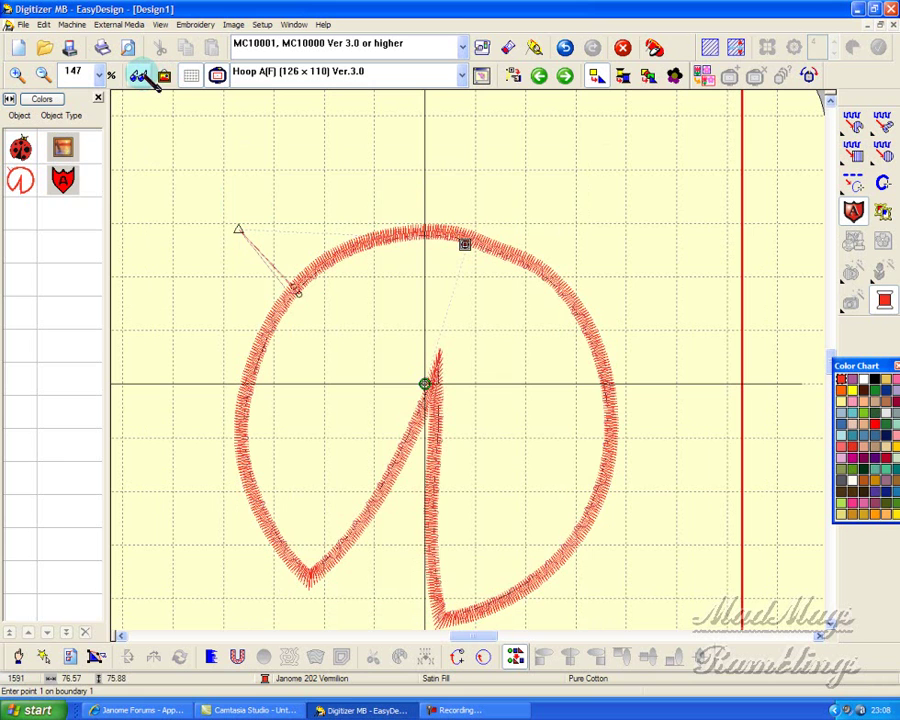
pyautogui.click(17, 75)
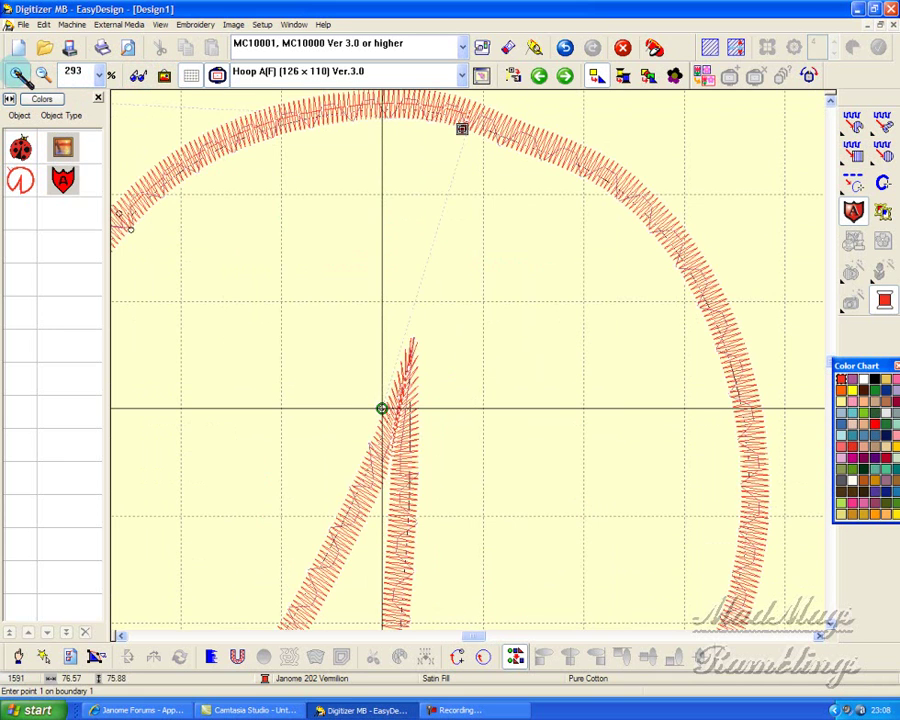
pyautogui.click(17, 75)
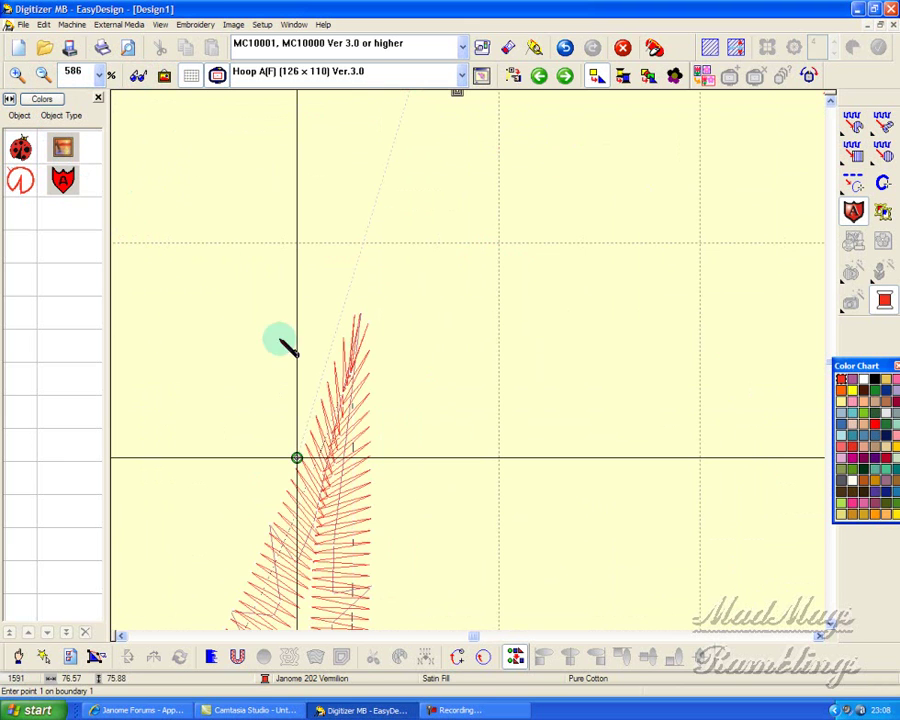
pyautogui.moveTo(474, 636); pyautogui.dragTo(462, 638)
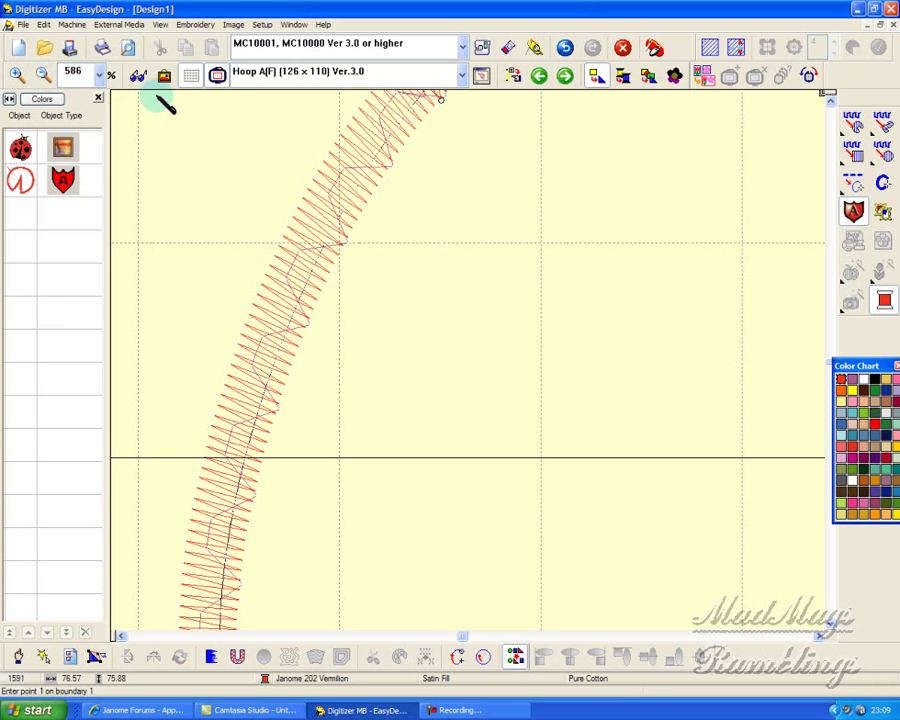
pyautogui.moveTo(414, 96)
pyautogui.mouseDown()
pyautogui.moveTo(313, 253)
pyautogui.moveTo(295, 323)
pyautogui.moveTo(265, 372)
pyautogui.mouseUp()
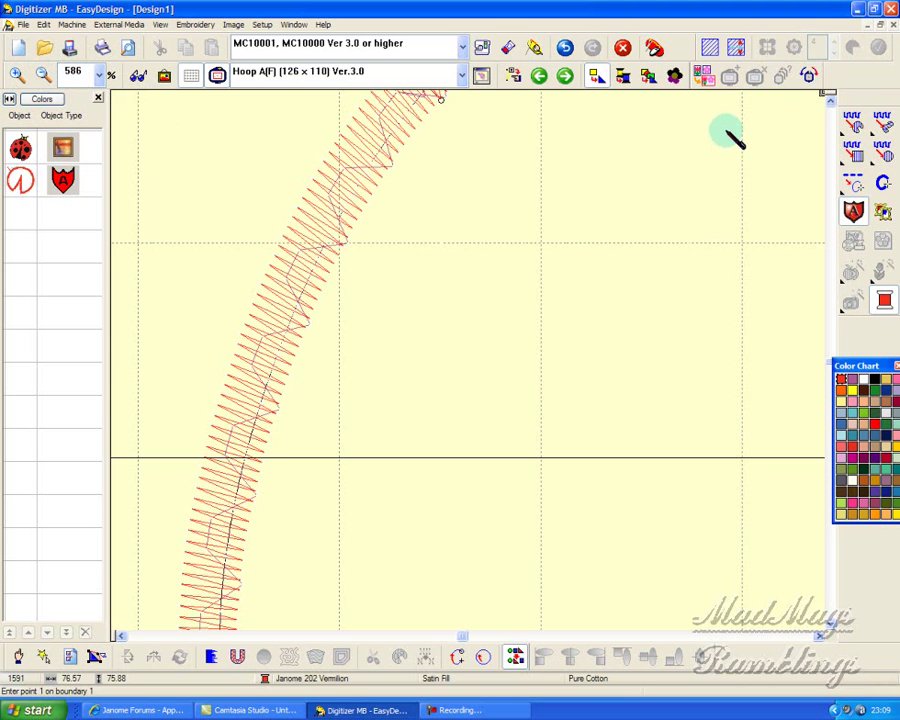
pyautogui.click(829, 99)
pyautogui.click(829, 99)
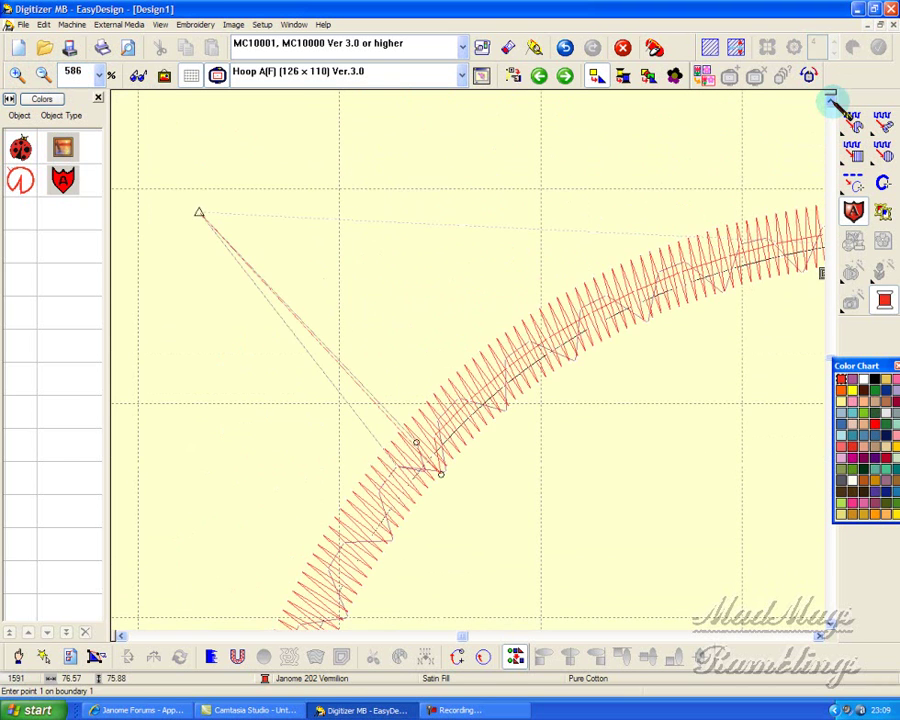
pyautogui.click(829, 99)
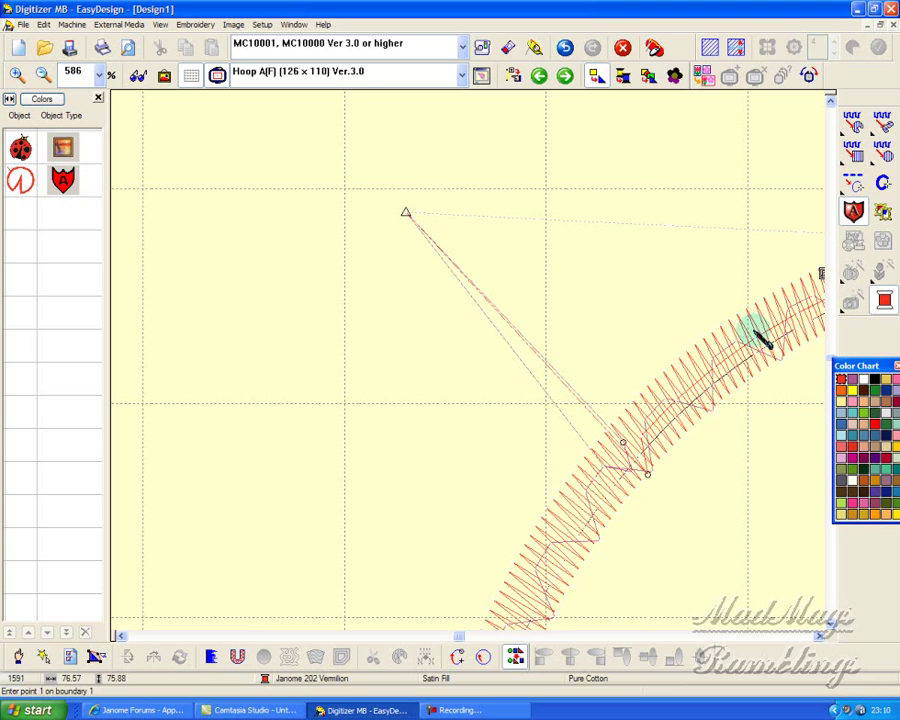
pyautogui.click(818, 635)
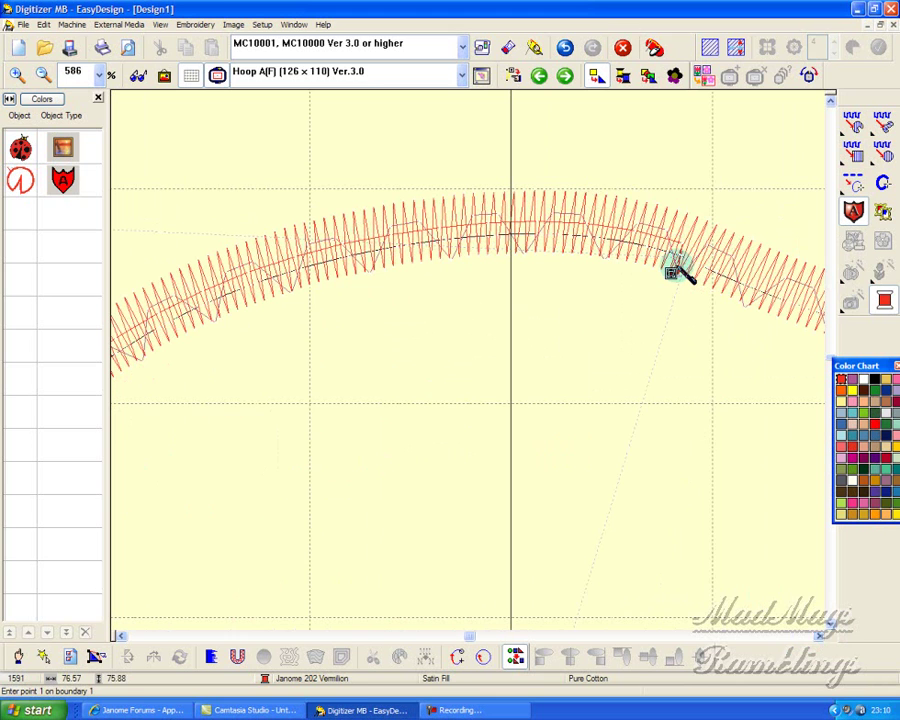
pyautogui.press('0')
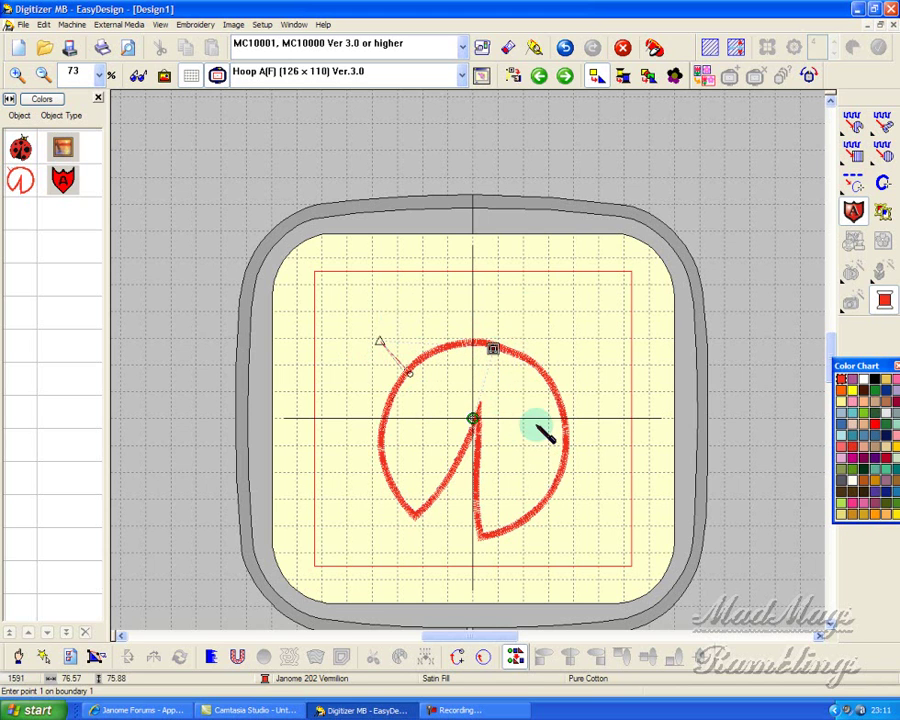
pyautogui.click(24, 182)
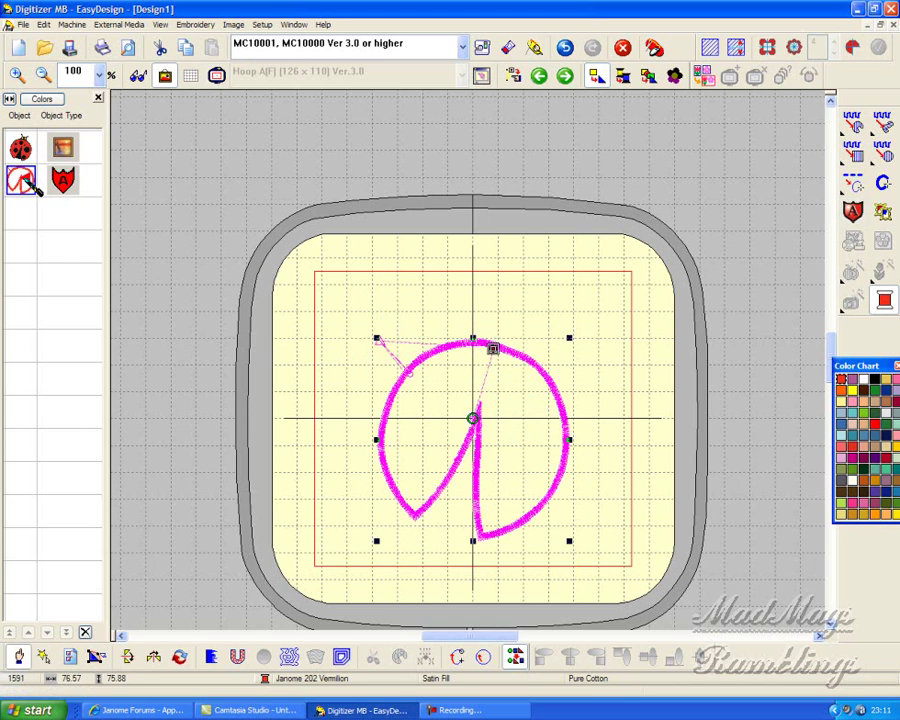
# In Object Details' Appliqué settings, set cover stitch width 3.50 mm and Inside 50%
pyautogui.click(70, 657)
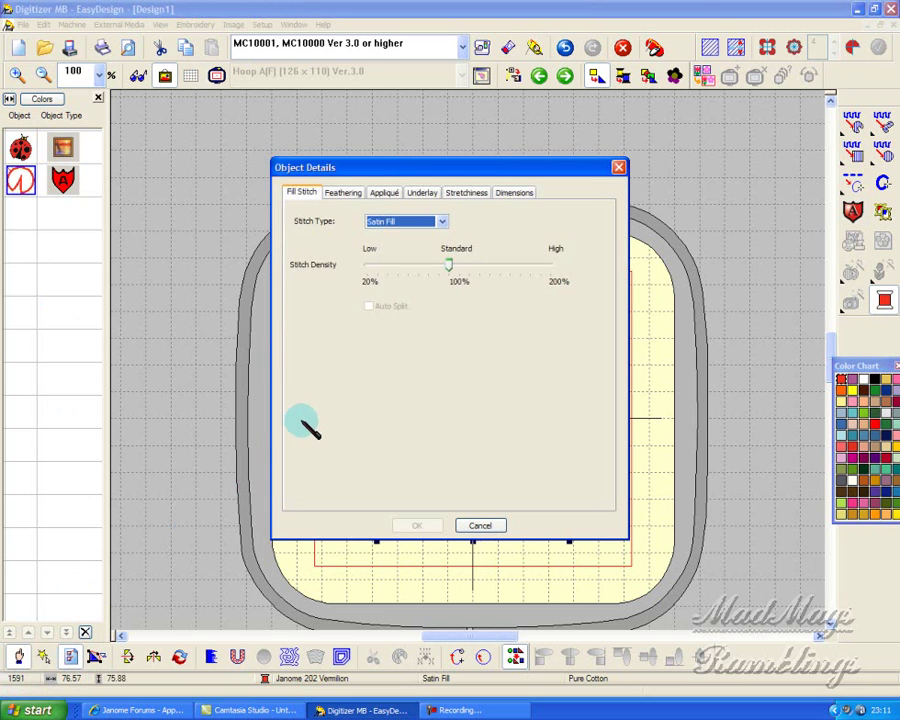
pyautogui.click(384, 193)
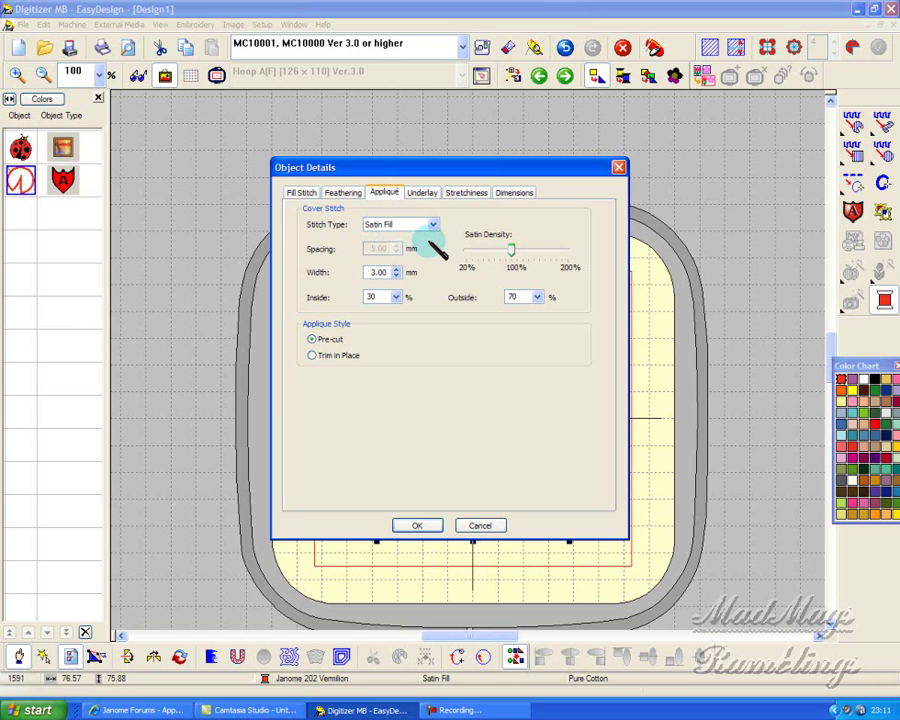
pyautogui.doubleClick(372, 273)
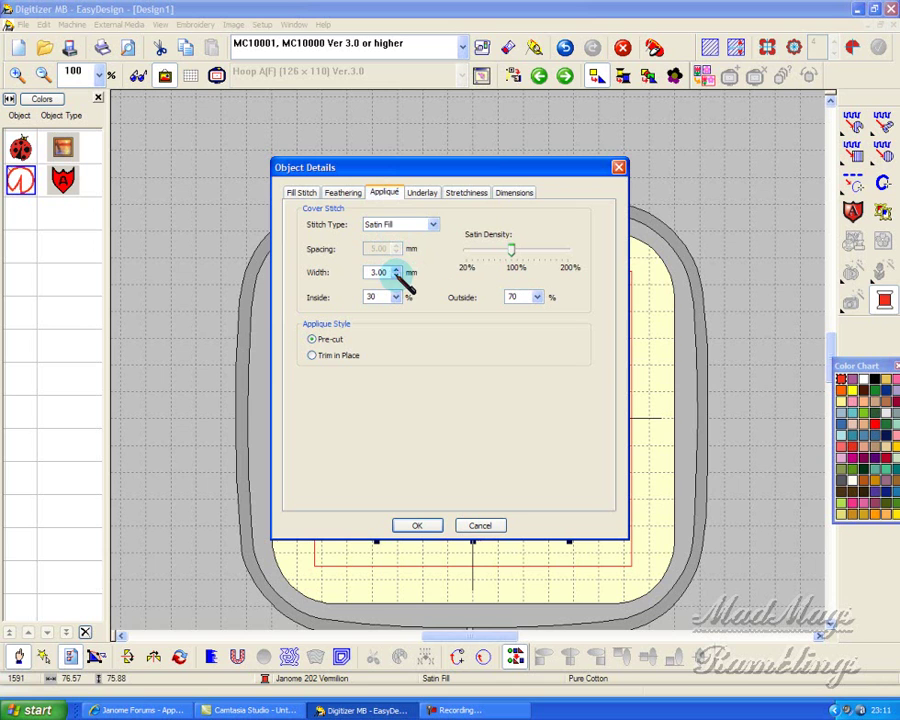
pyautogui.doubleClick(397, 272)
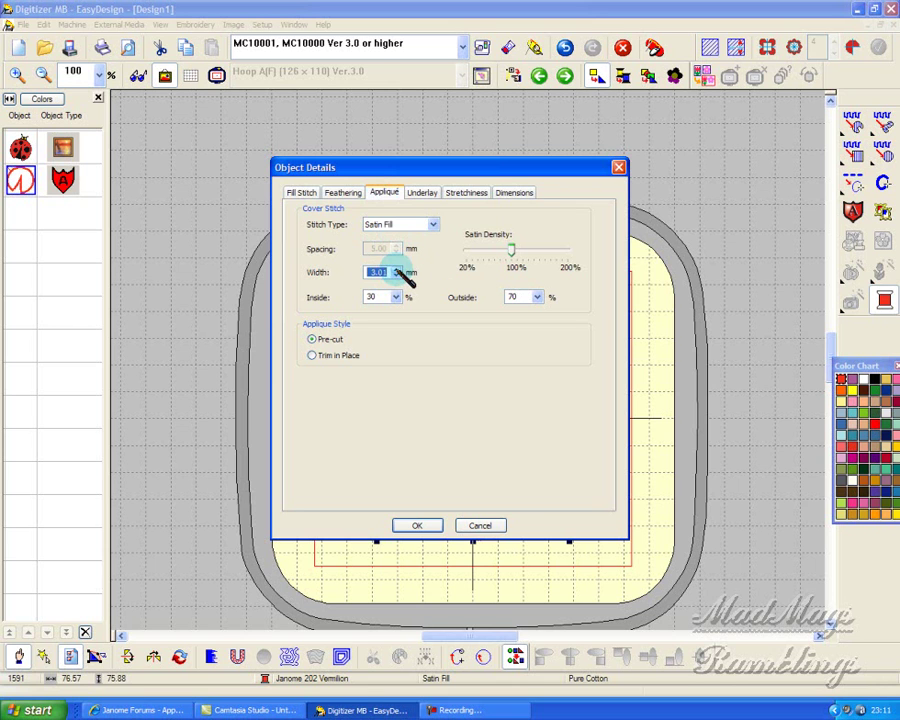
pyautogui.click(390, 274)
pyautogui.moveTo(386, 272); pyautogui.dragTo(369, 270)
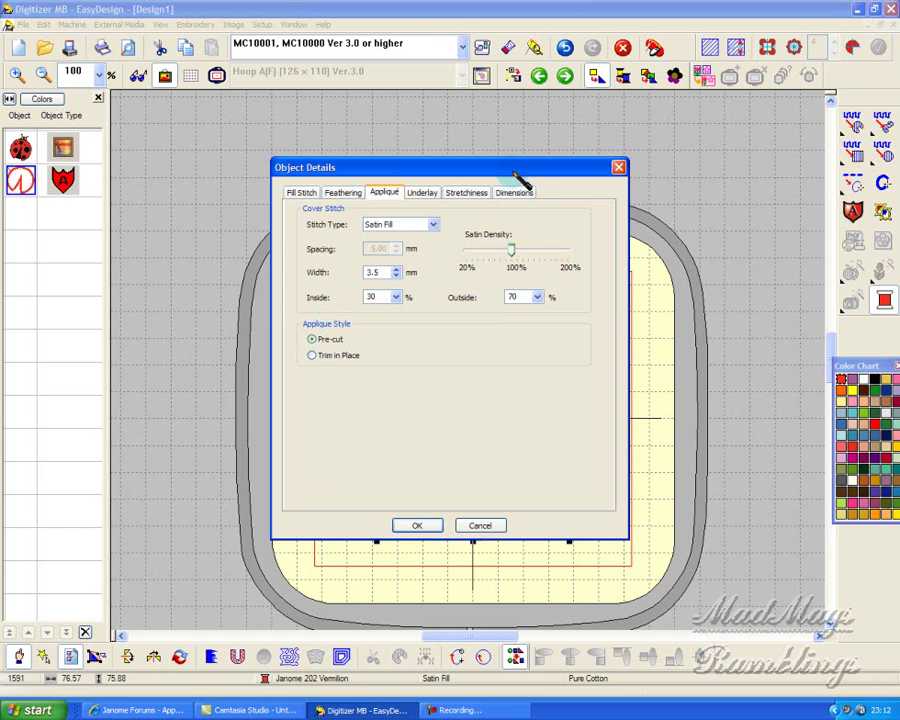
pyautogui.moveTo(523, 166); pyautogui.dragTo(730, 29)
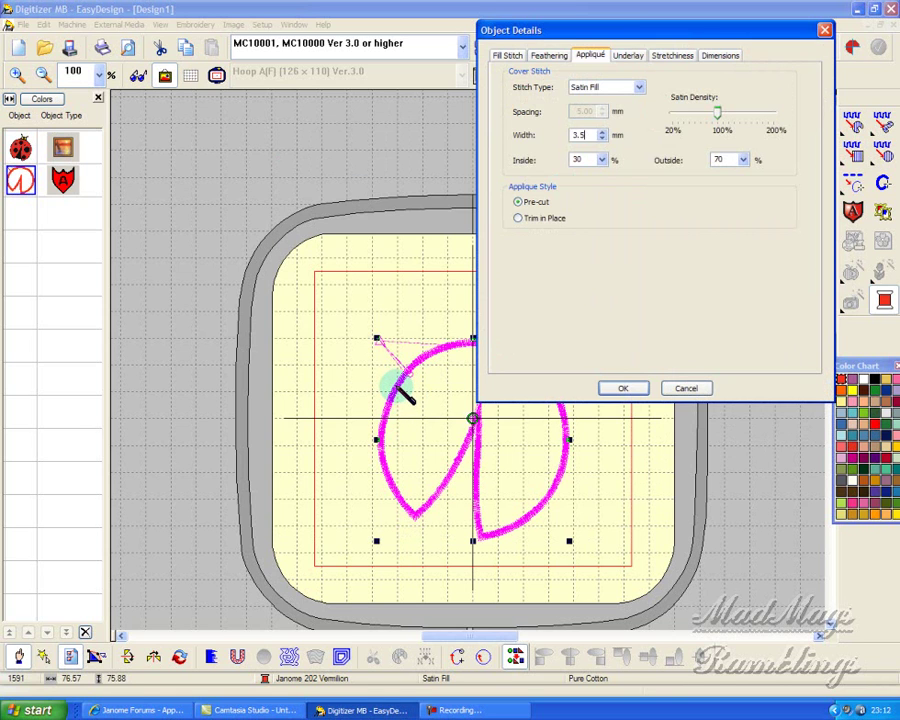
pyautogui.click(601, 161)
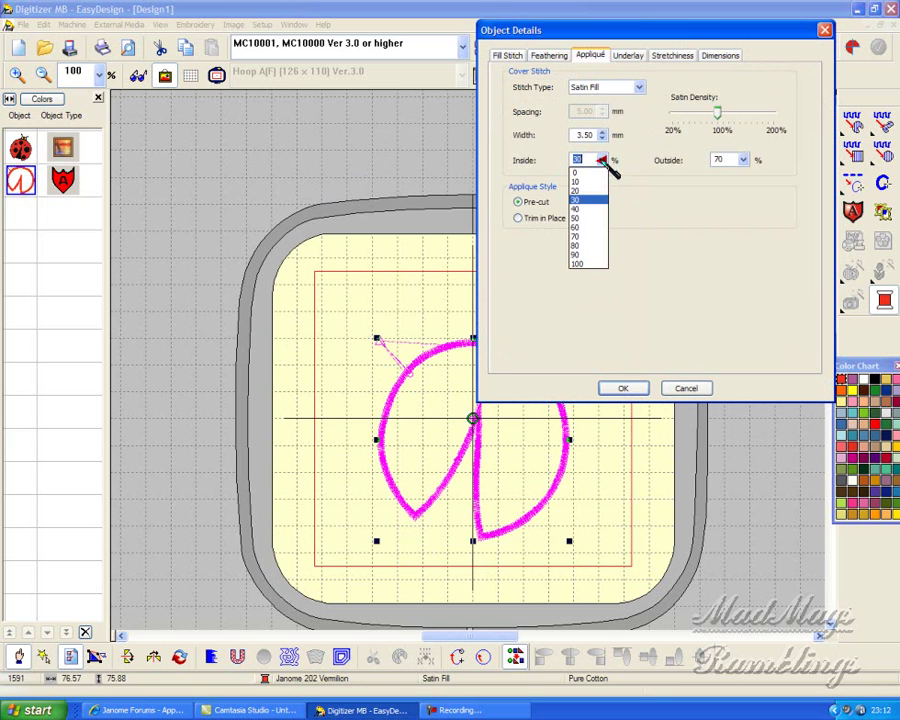
pyautogui.click(584, 219)
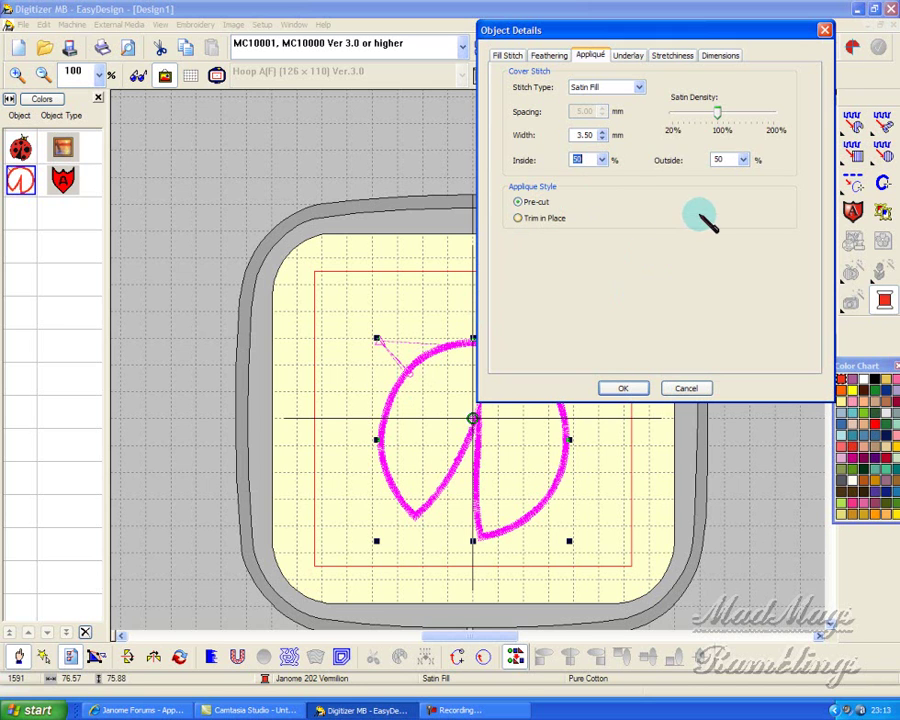
pyautogui.click(624, 388)
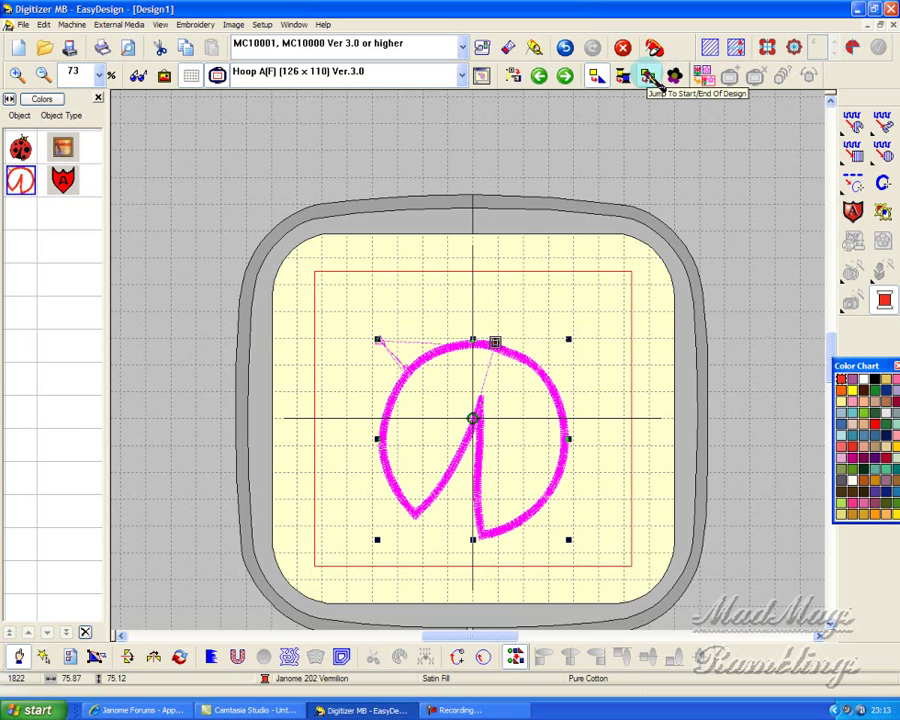
# Play the design in Slow Redraw at 15 stitches per second, then stop it partway
pyautogui.click(663, 120)
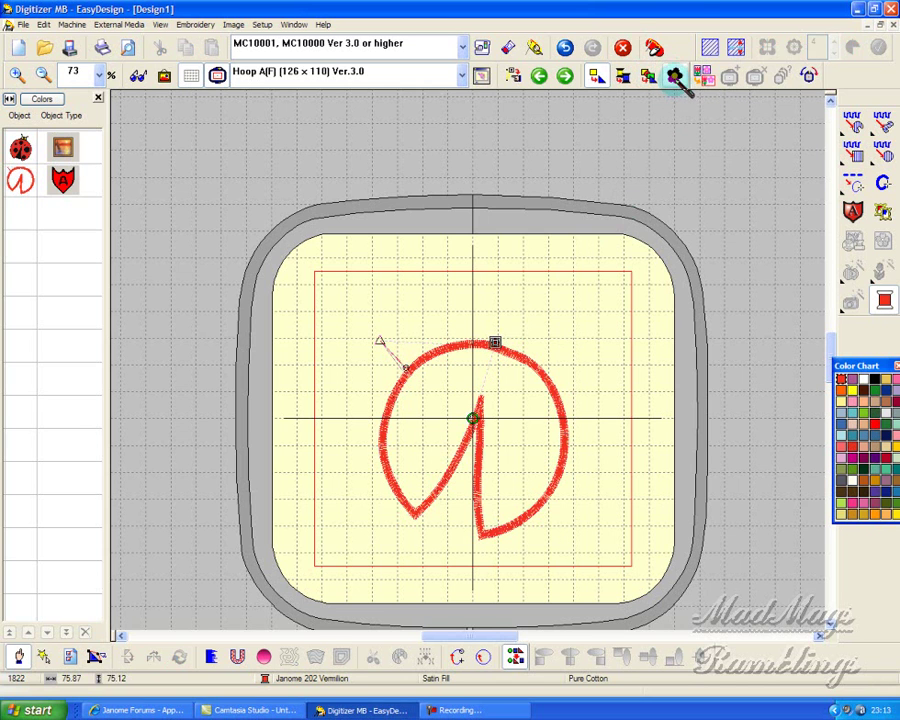
pyautogui.click(675, 77)
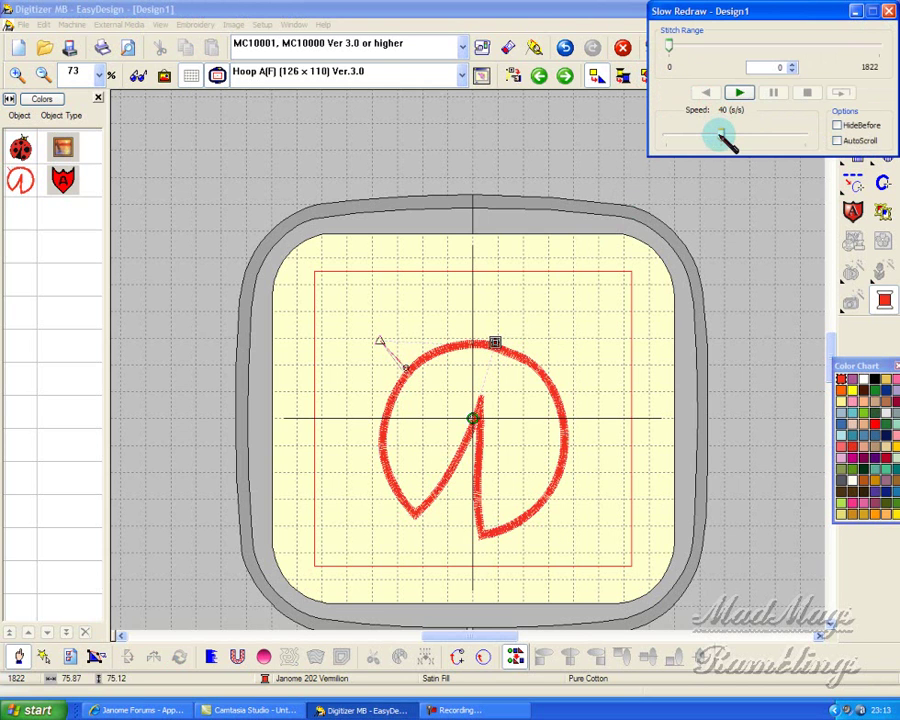
pyautogui.moveTo(721, 136); pyautogui.dragTo(690, 134)
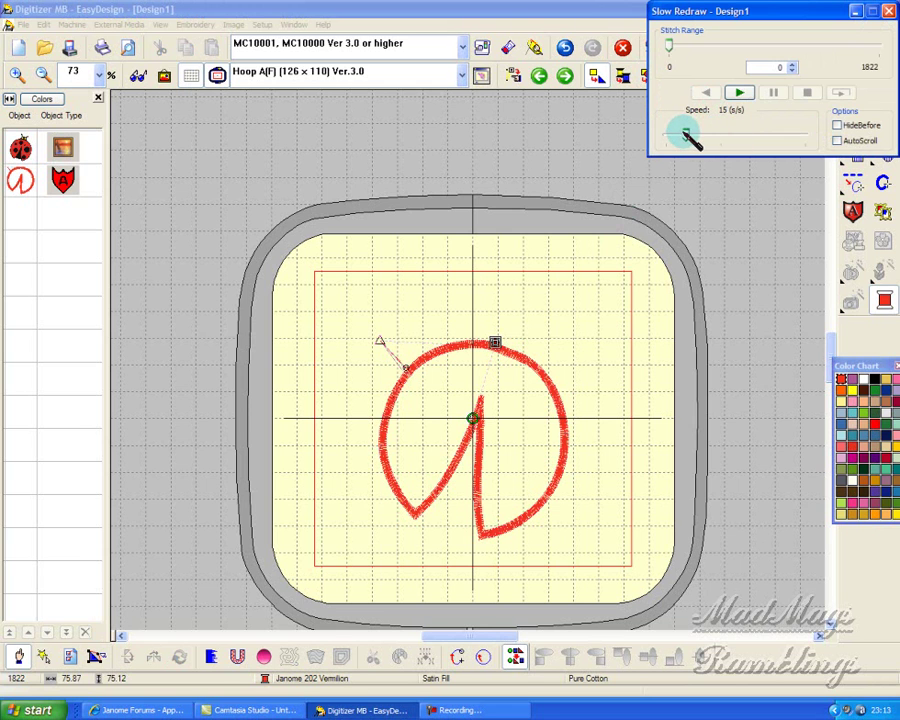
pyautogui.click(741, 93)
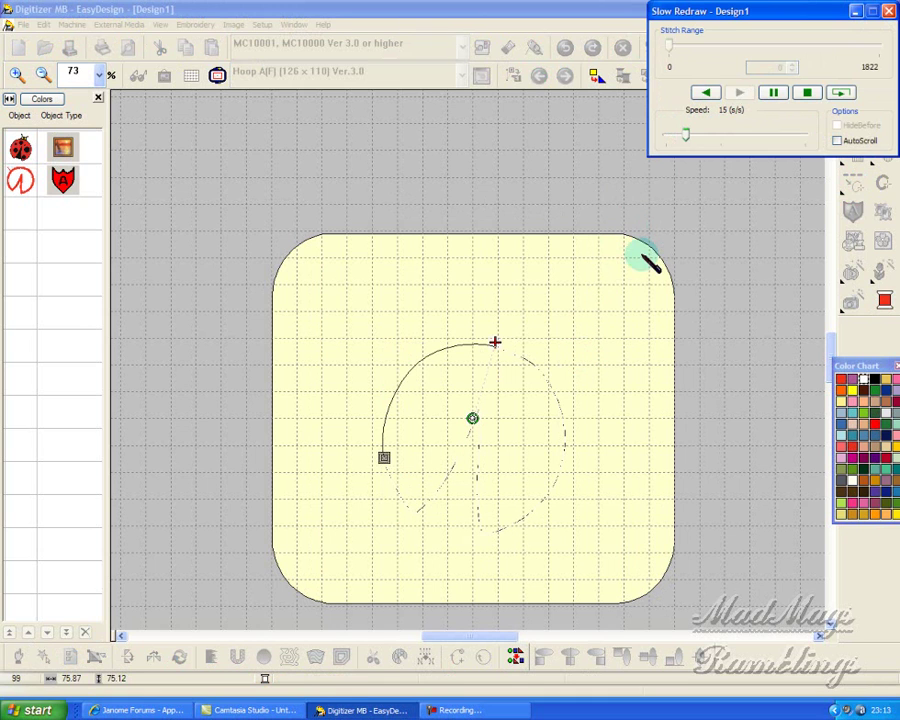
pyautogui.click(775, 93)
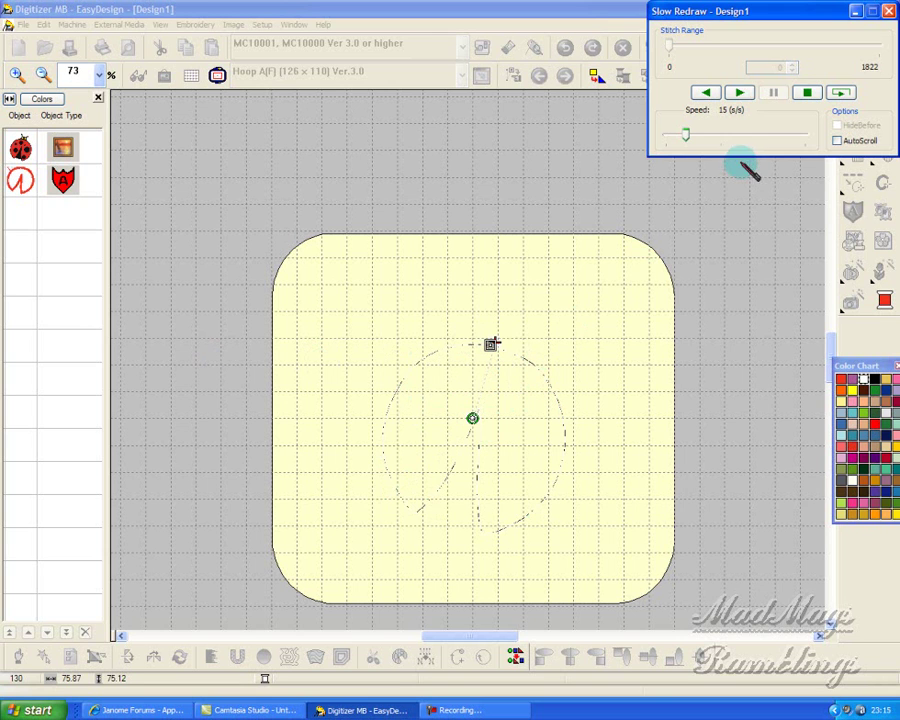
# Resume the Slow Redraw replay at 634 s/s to finish all 1822 stitches, then close it
pyautogui.click(740, 93)
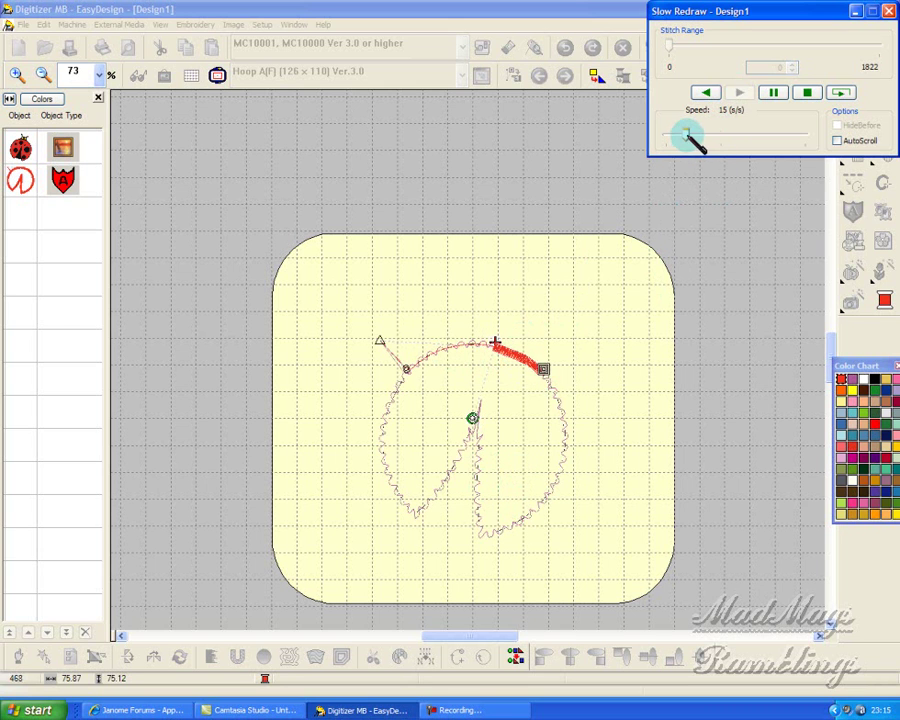
pyautogui.moveTo(686, 135); pyautogui.dragTo(772, 136)
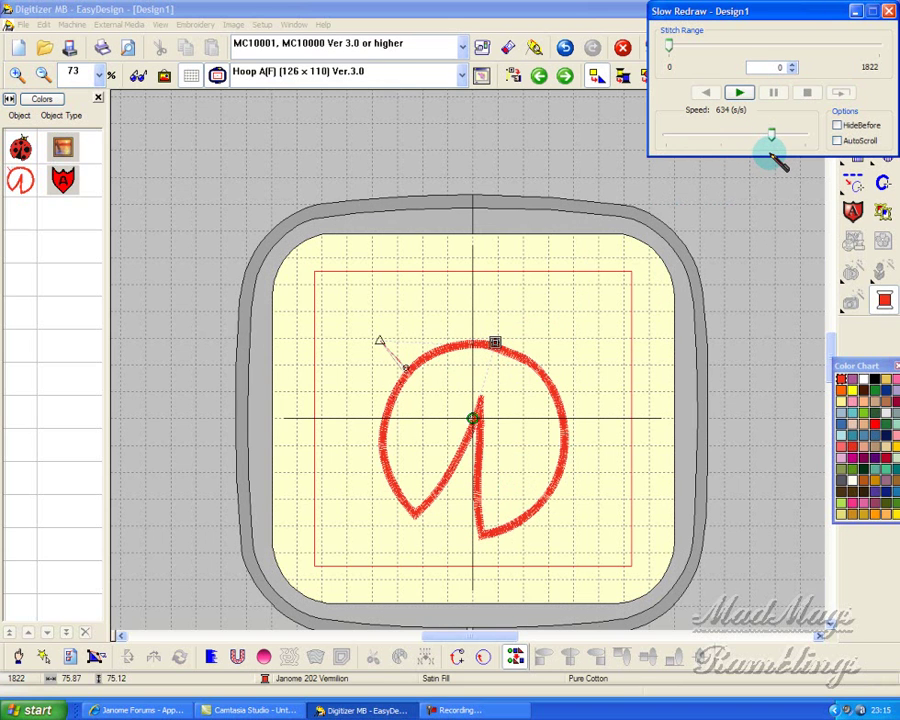
pyautogui.click(889, 11)
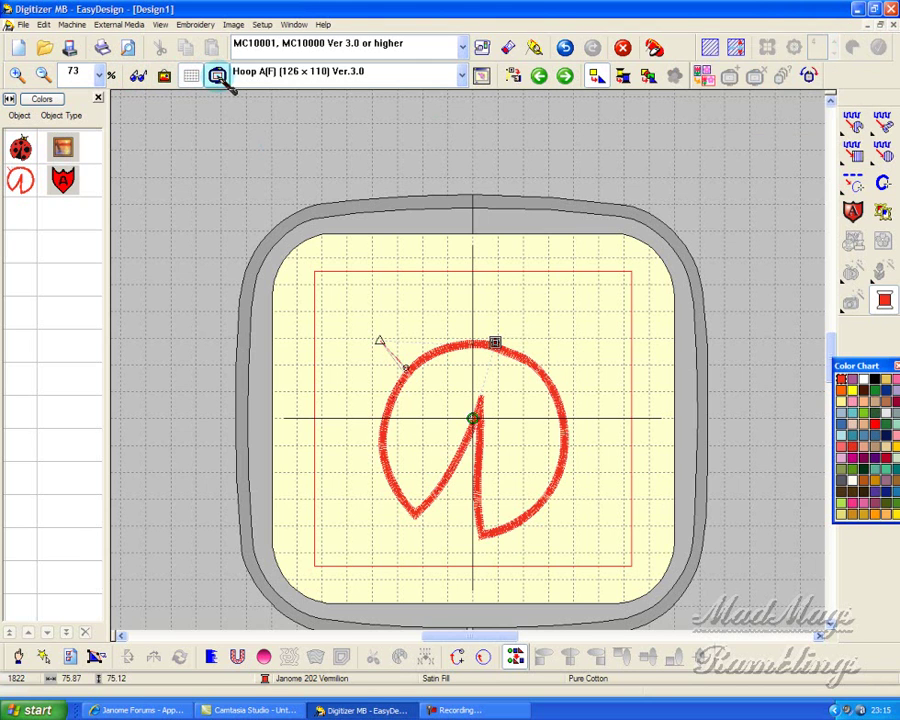
# Show the picture, choose Parallel Weave Fill: Circle in Janome 002 Black, and zoom in
pyautogui.click(165, 78)
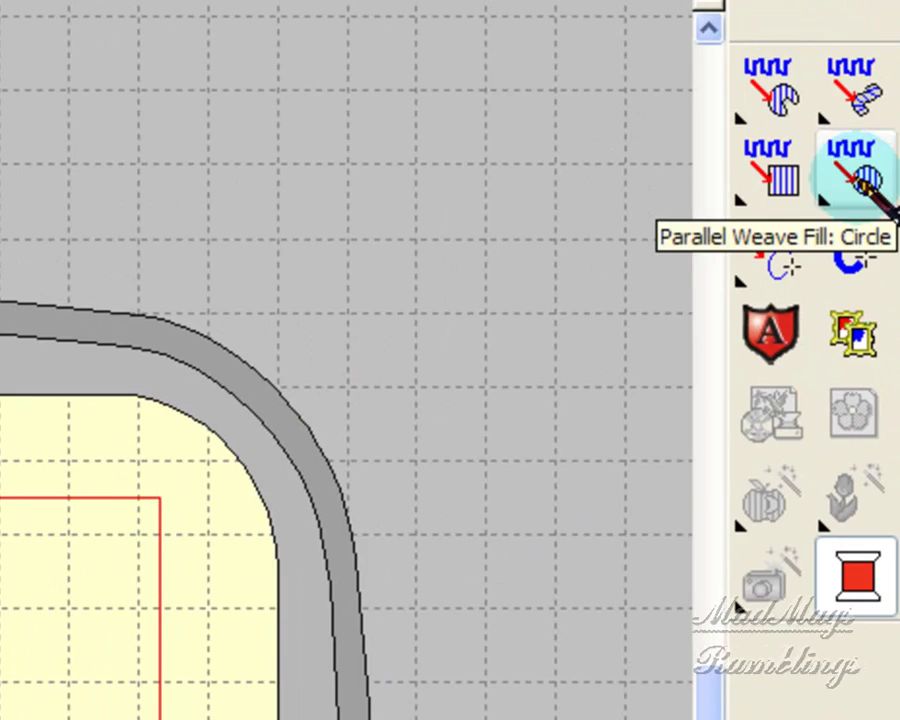
pyautogui.click(878, 162)
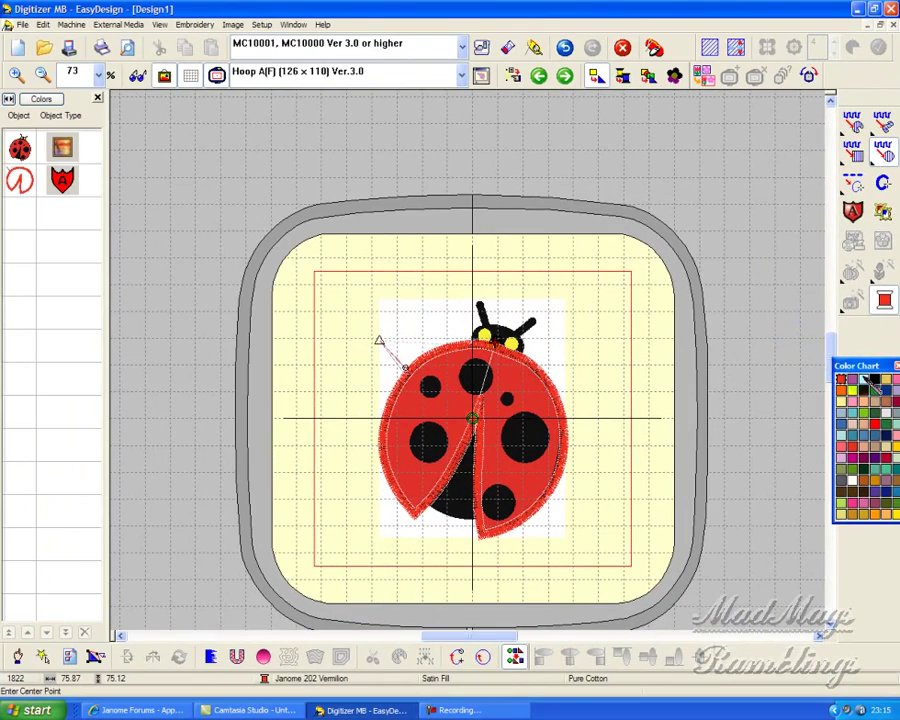
pyautogui.click(876, 381)
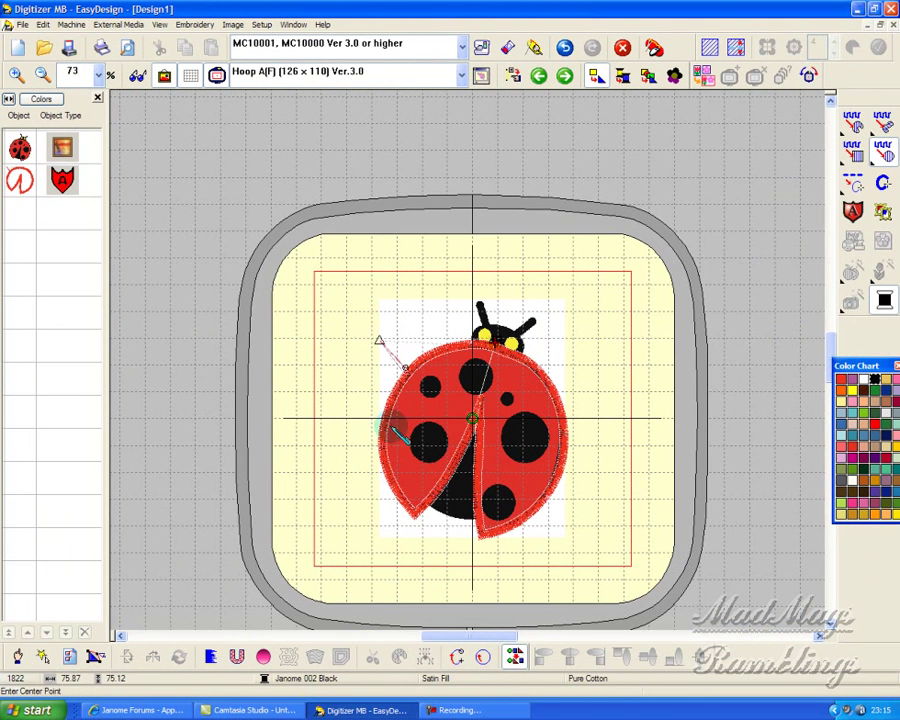
pyautogui.click(16, 73)
pyautogui.scroll(-3, 400, 305)
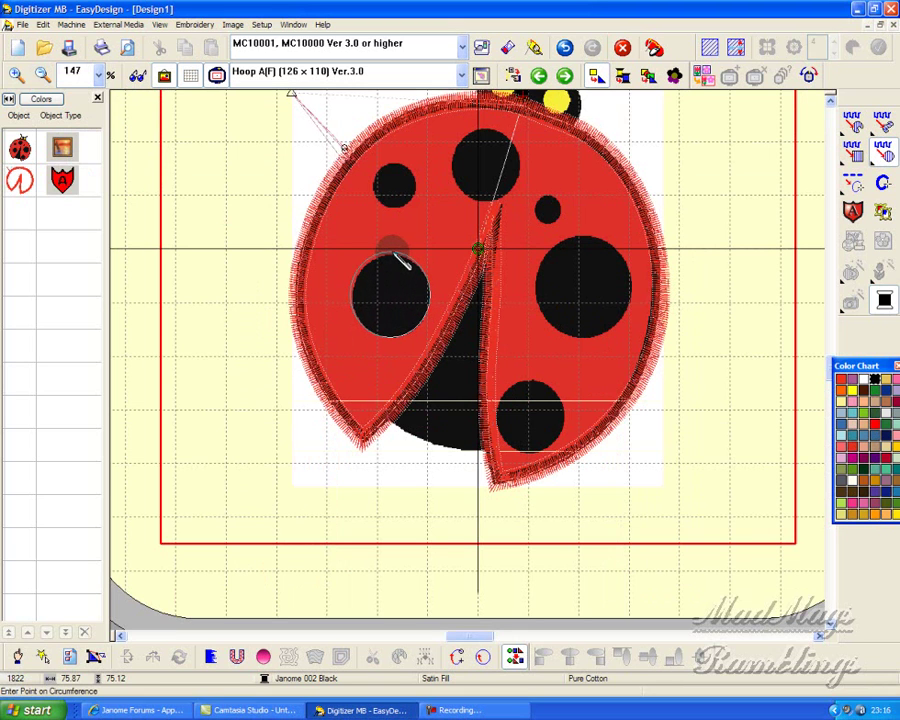
# Draw black circles over the large left, small upper-left, large top and small middle spots
pyautogui.click(396, 255)
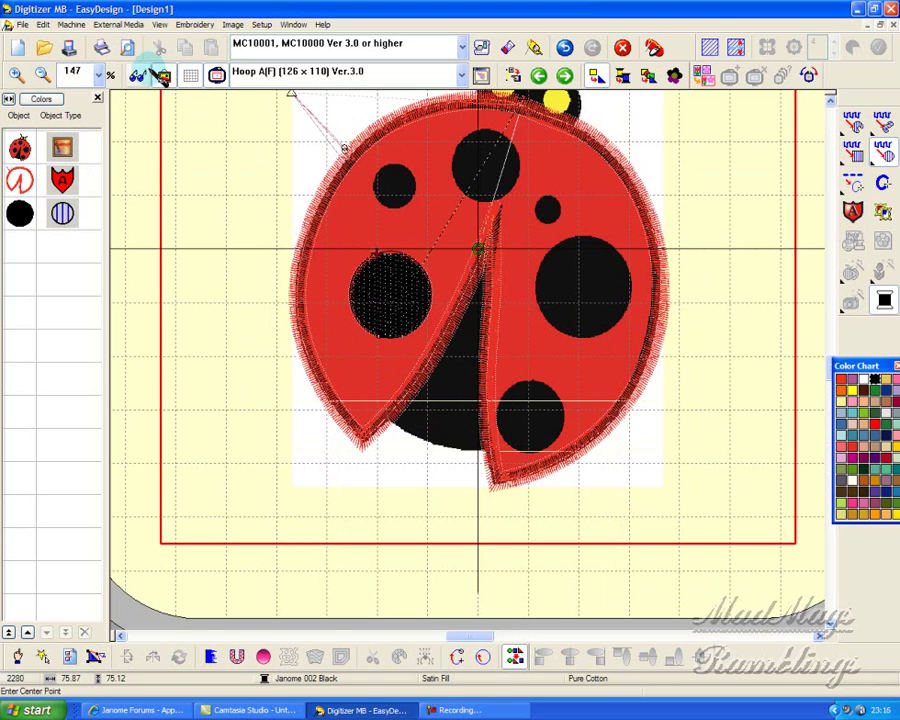
pyautogui.click(142, 80)
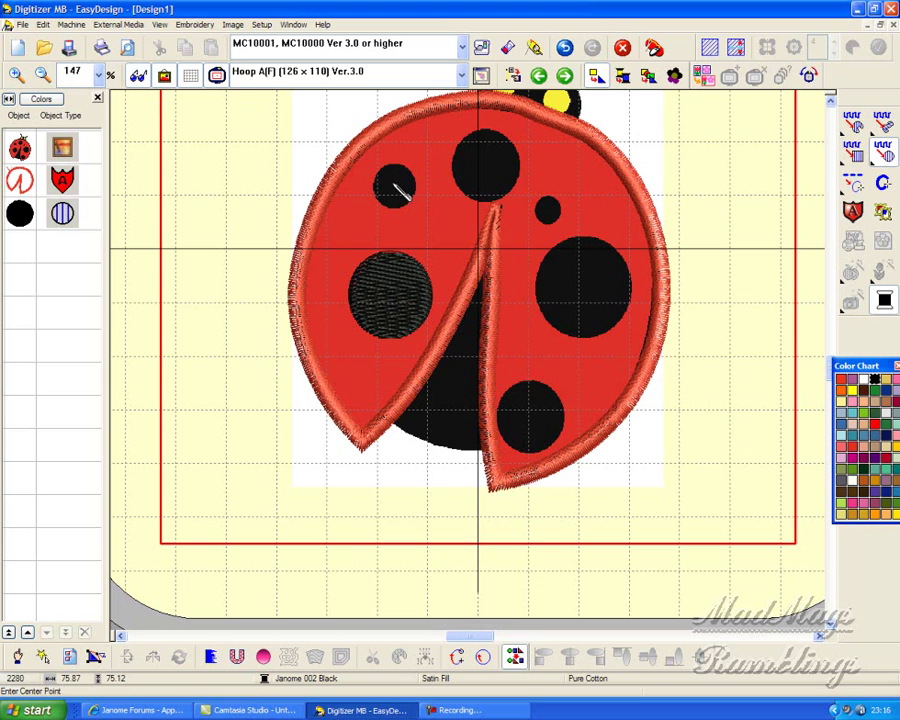
pyautogui.click(396, 188)
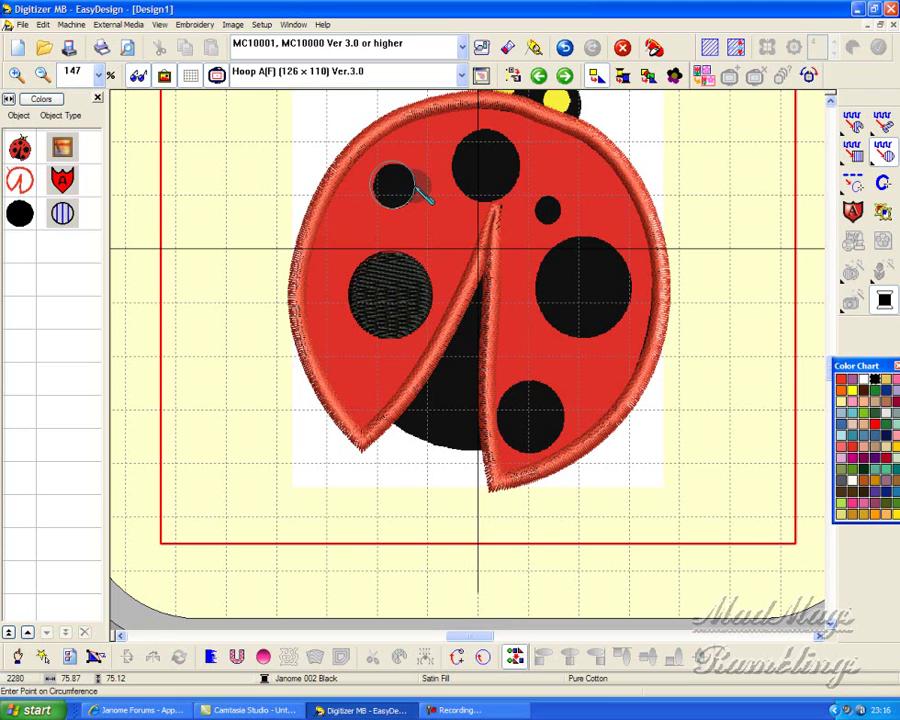
pyautogui.click(420, 190)
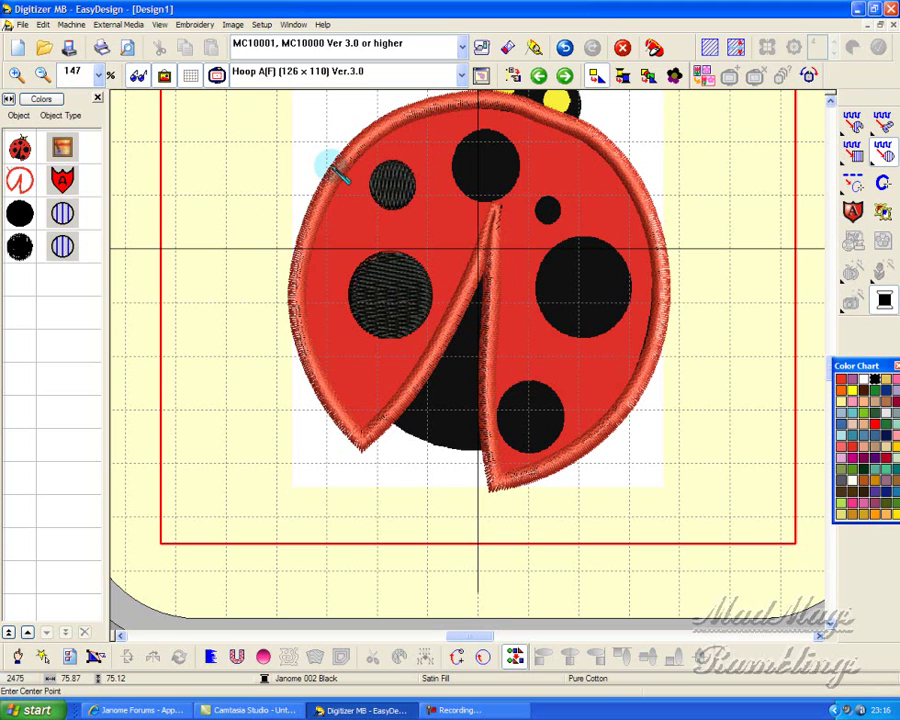
pyautogui.click(139, 77)
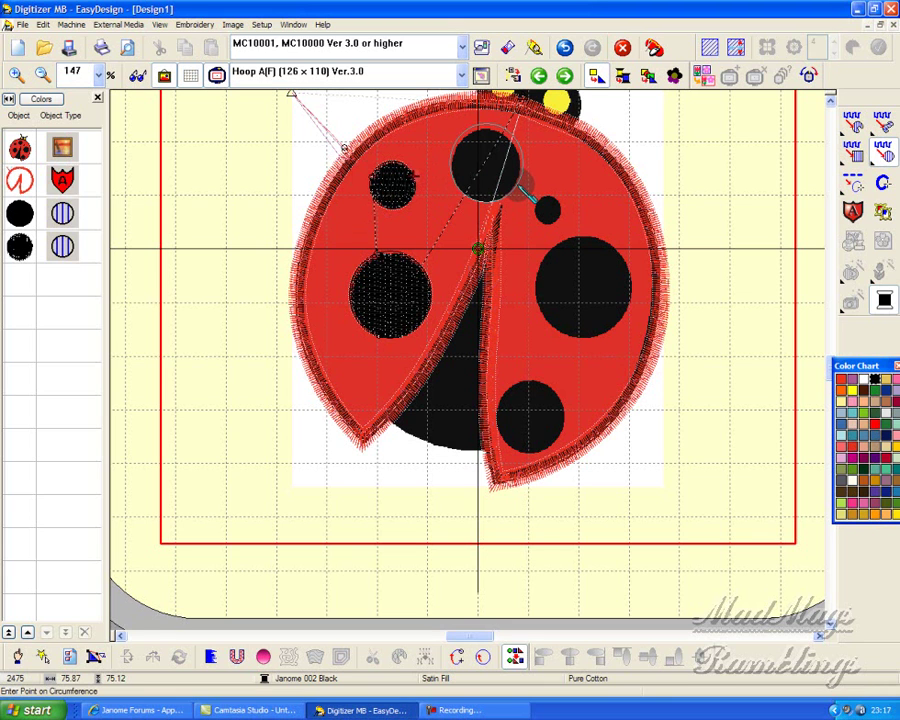
pyautogui.click(521, 184)
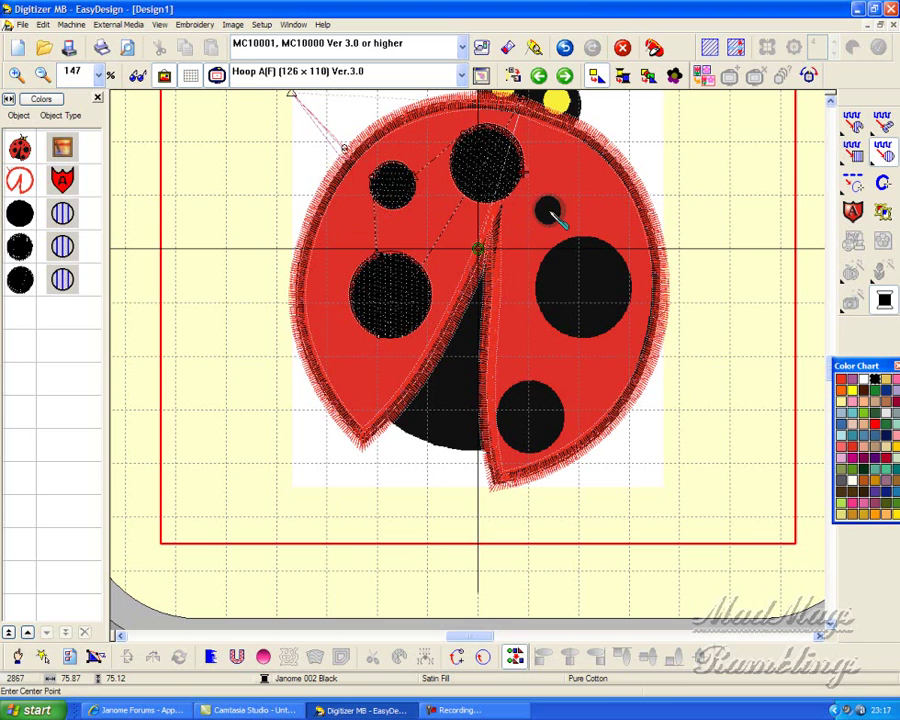
pyautogui.click(549, 211)
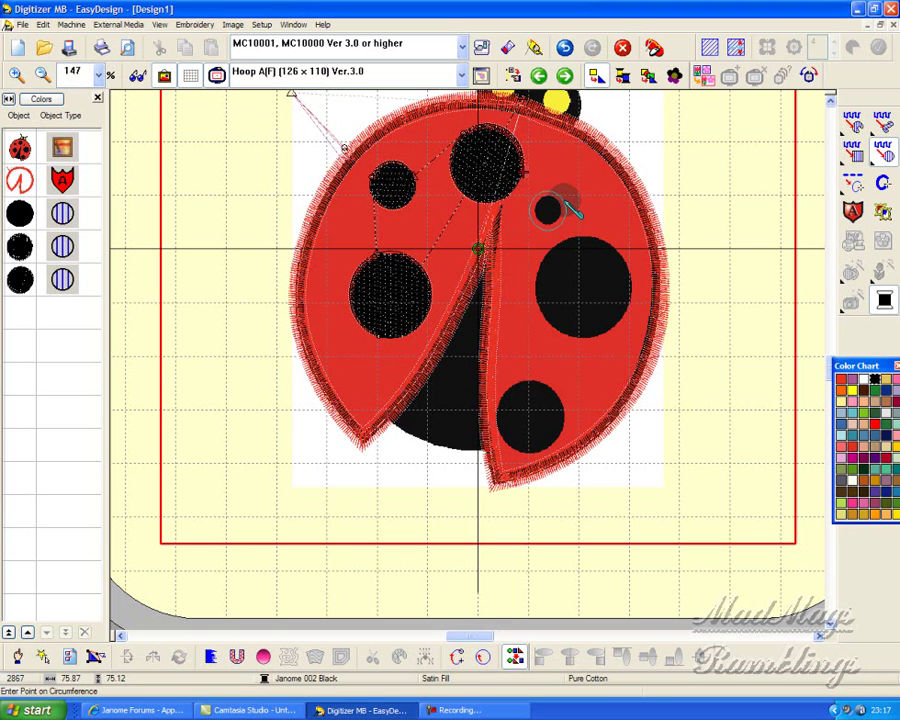
pyautogui.click(566, 203)
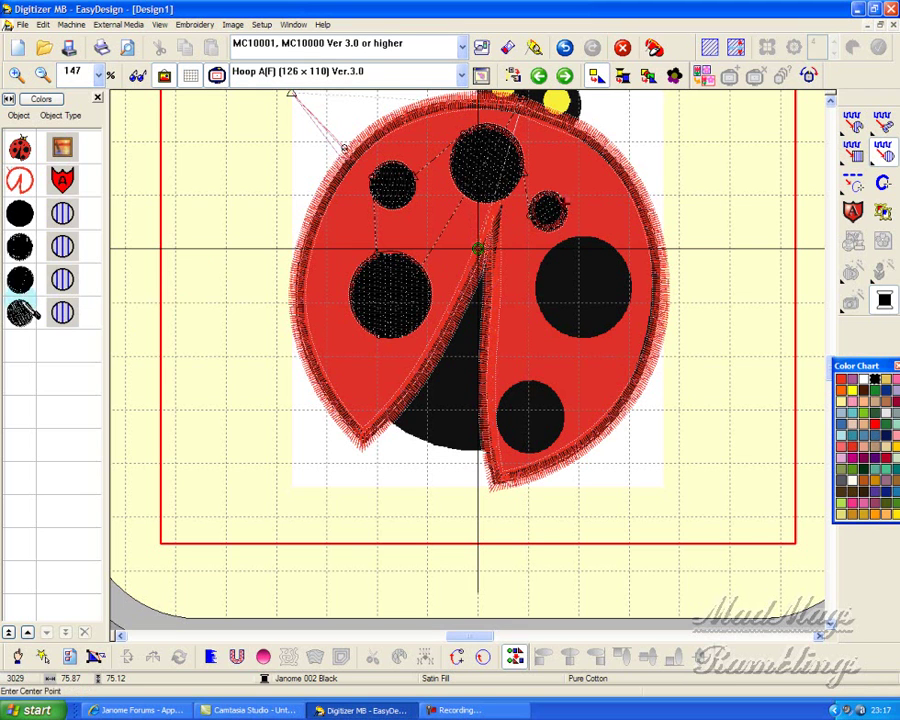
pyautogui.click(20, 313)
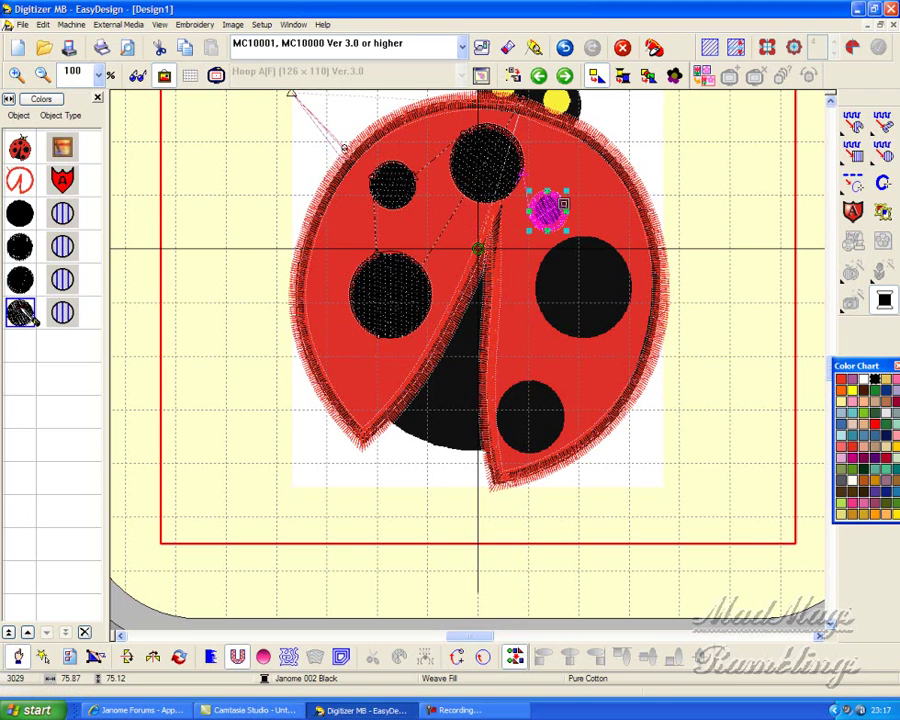
# Drag the small black circle up and to the right, then deselect it
pyautogui.click(515, 655)
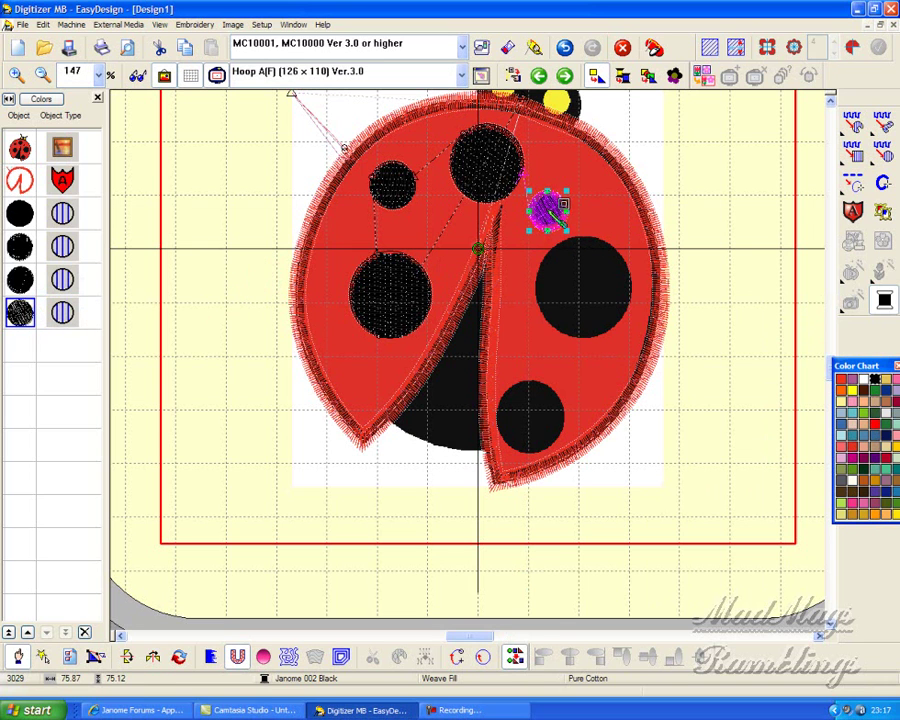
pyautogui.moveTo(563, 205); pyautogui.dragTo(580, 195)
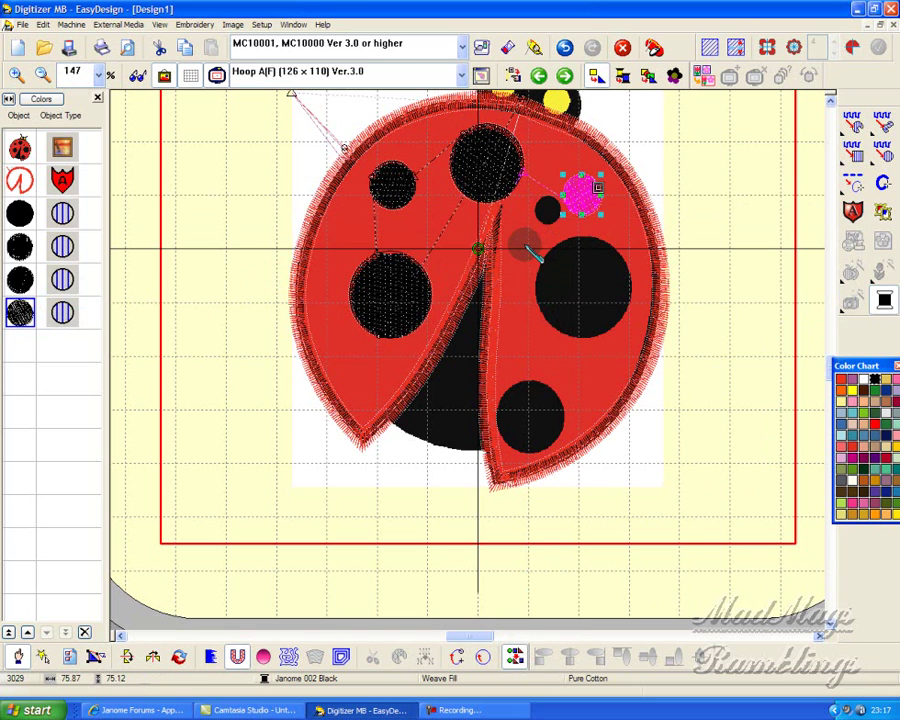
pyautogui.click(227, 291)
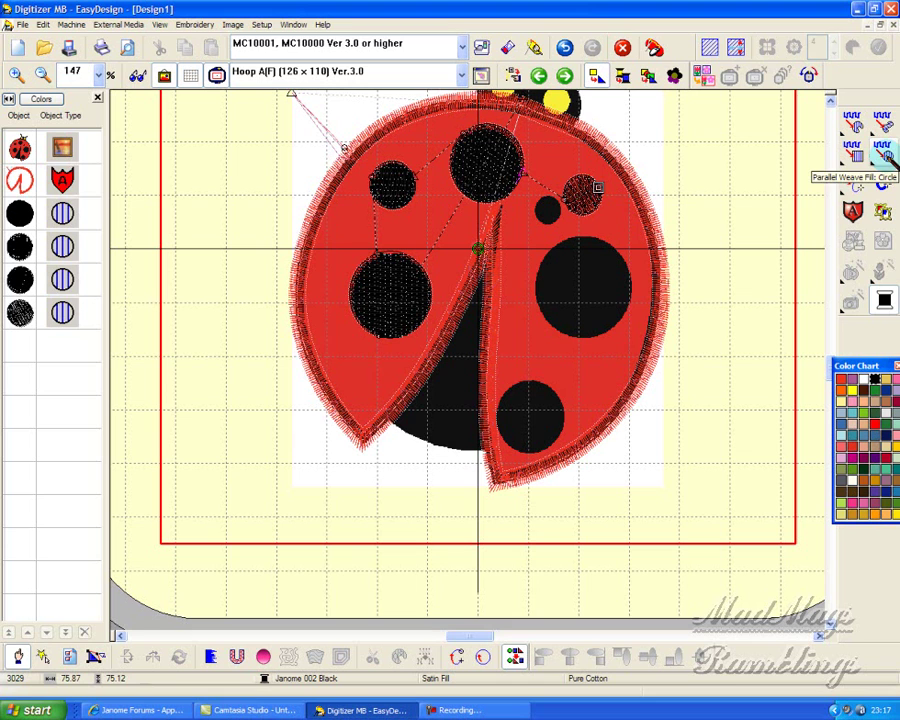
# Cover the large right and bottom spots with black weave-fill circles, then preview the ladybird in TrueView
pyautogui.click(884, 152)
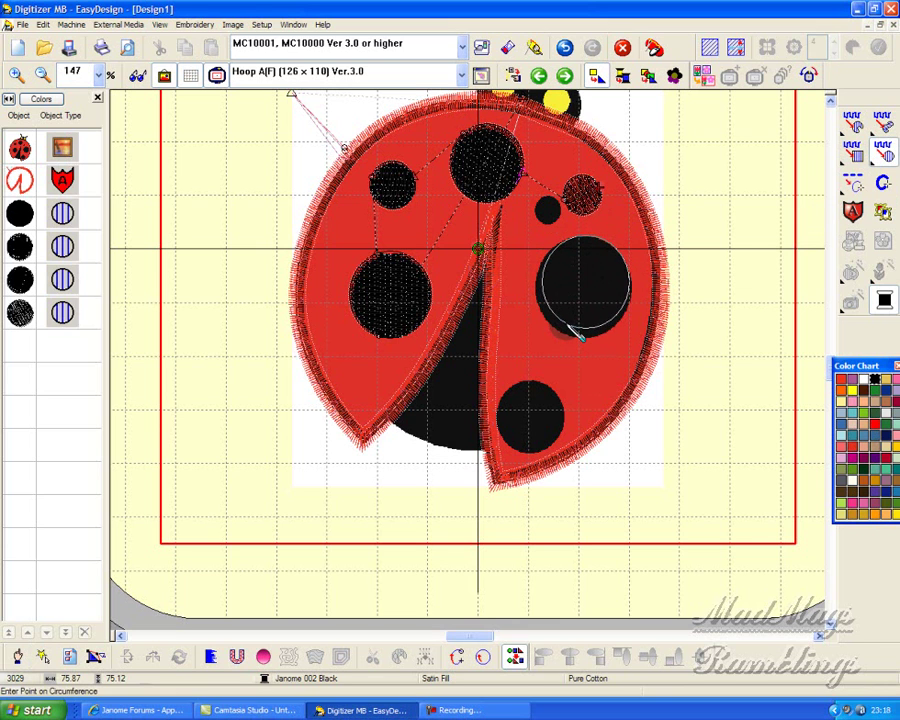
pyautogui.click(569, 325)
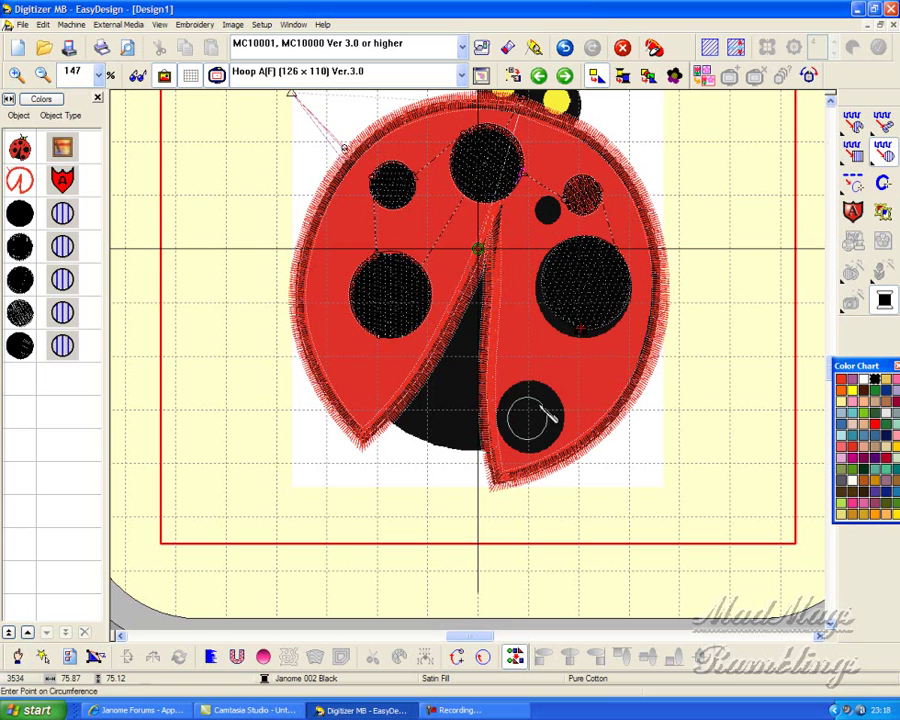
pyautogui.click(559, 401)
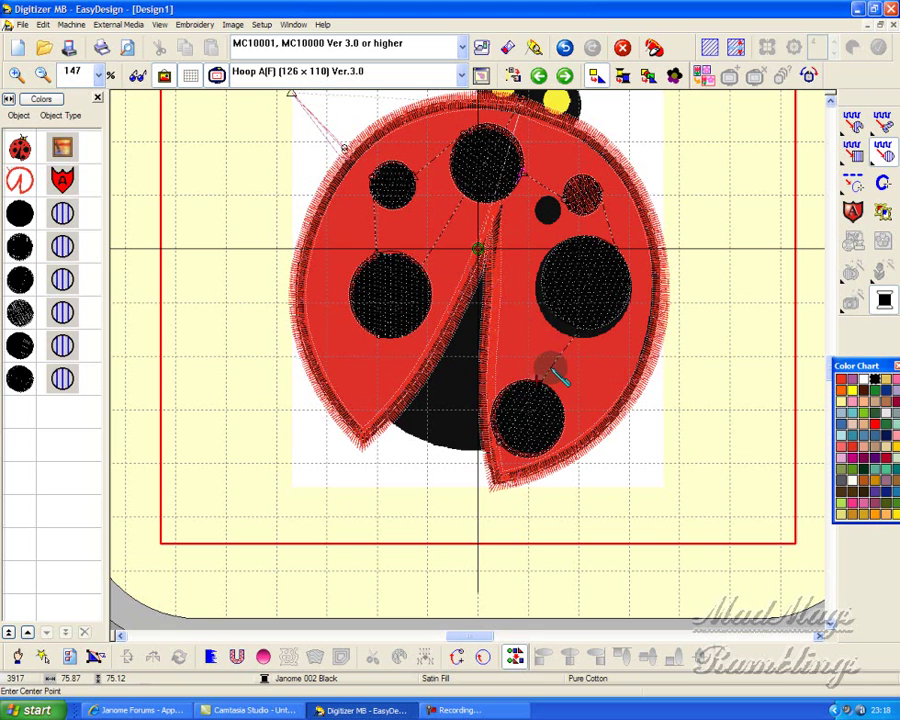
pyautogui.press('t')
pyautogui.click(830, 97)
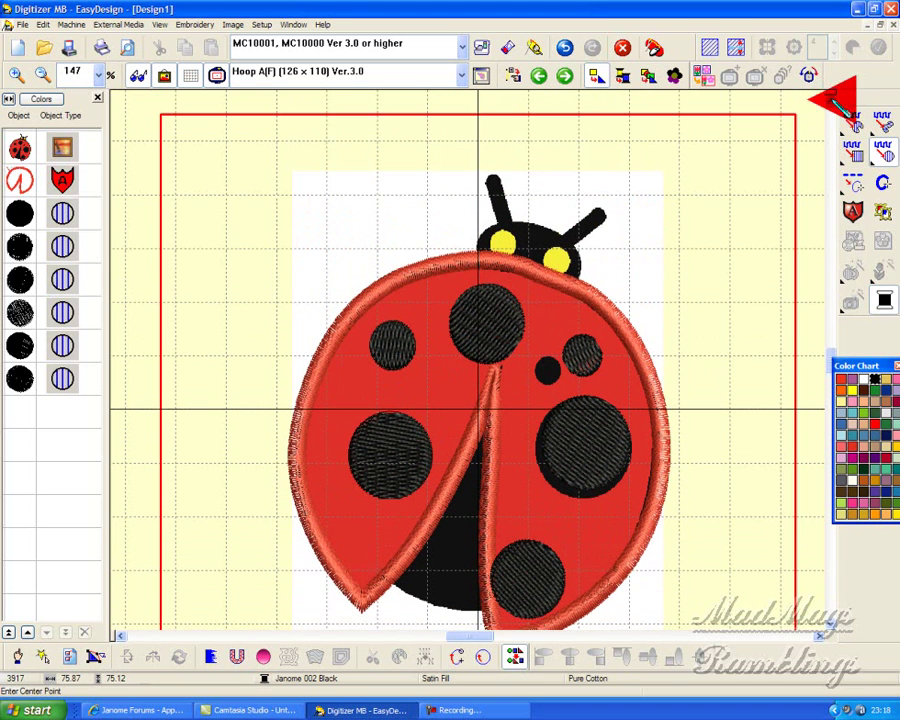